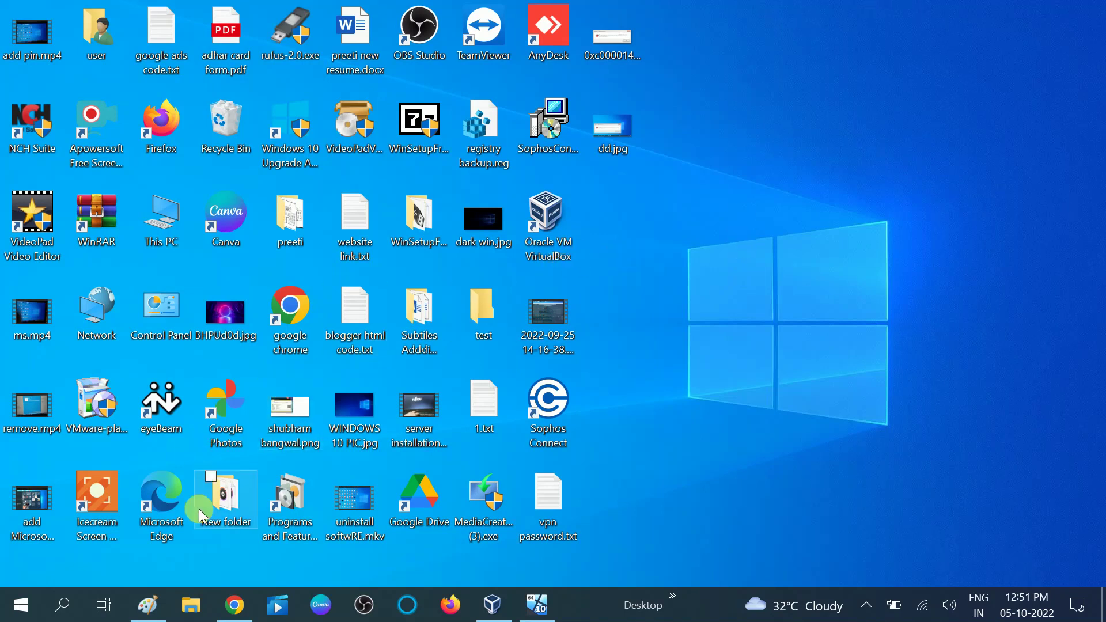
- Outline the blue-screen error title and restart message with rectangles in Paint, then minimize Paint
{"action": "left_click", "coordinate": [146, 604]}
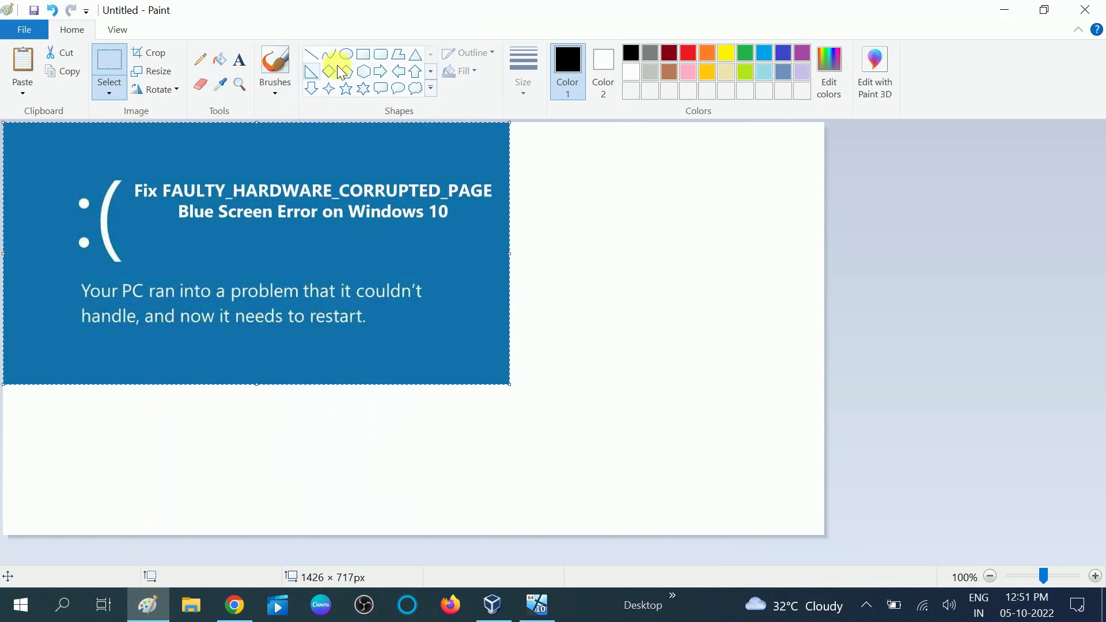
{"action": "left_click", "coordinate": [362, 54]}
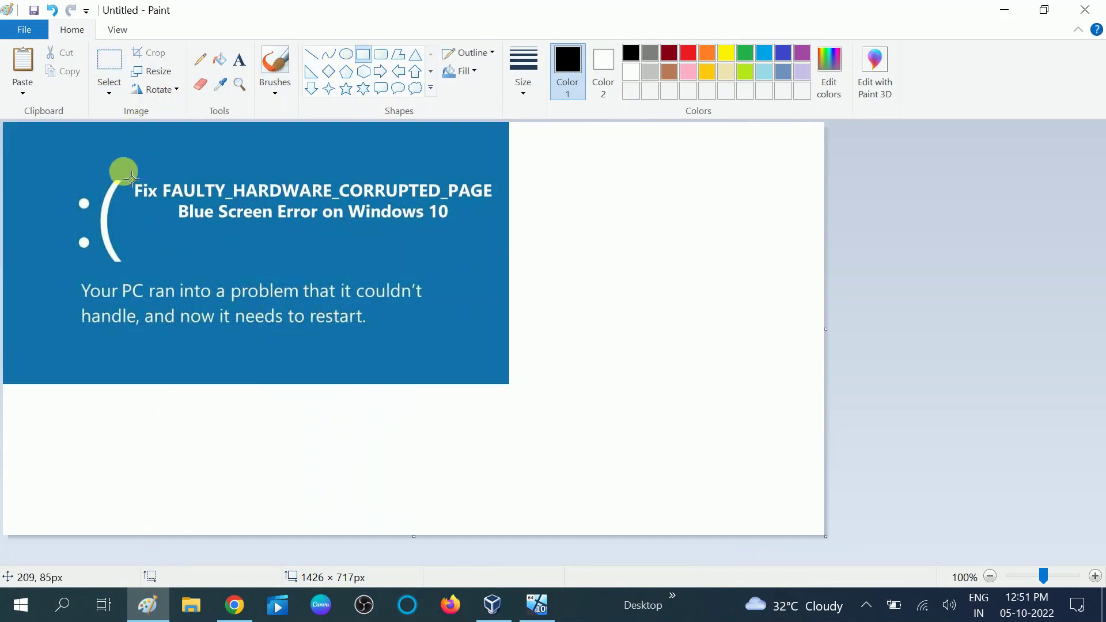
{"action": "left_click_drag", "start_coordinate": [122, 164], "coordinate": [499, 234]}
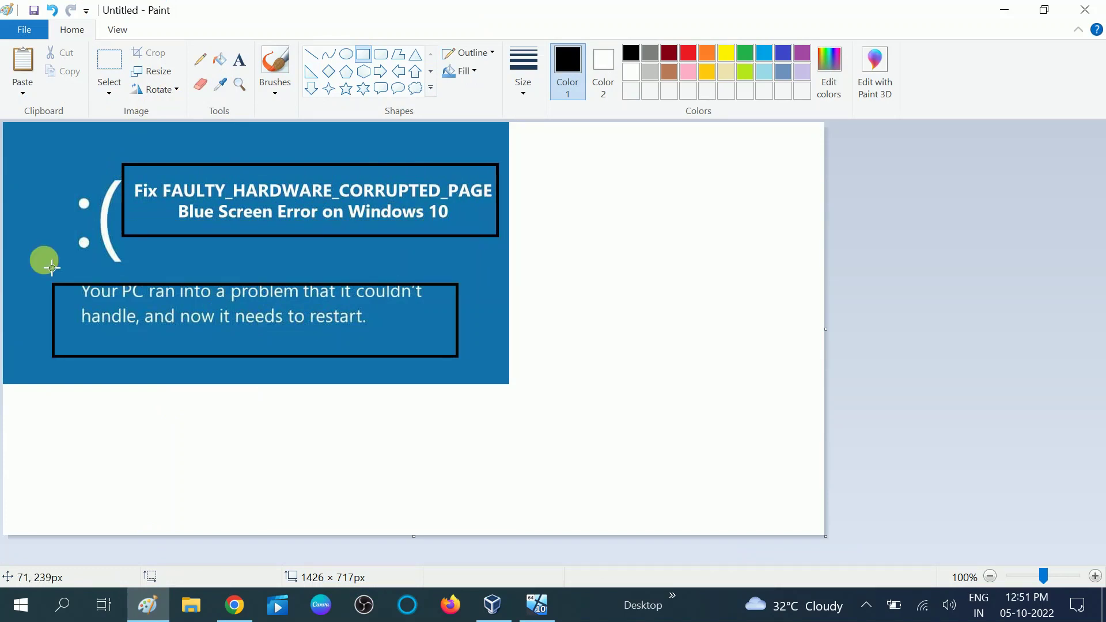
{"action": "mouse_move", "coordinate": [44, 258]}
{"action": "left_mouse_down"}
{"action": "mouse_move", "coordinate": [450, 343]}
{"action": "mouse_move", "coordinate": [470, 360]}
{"action": "left_mouse_up"}
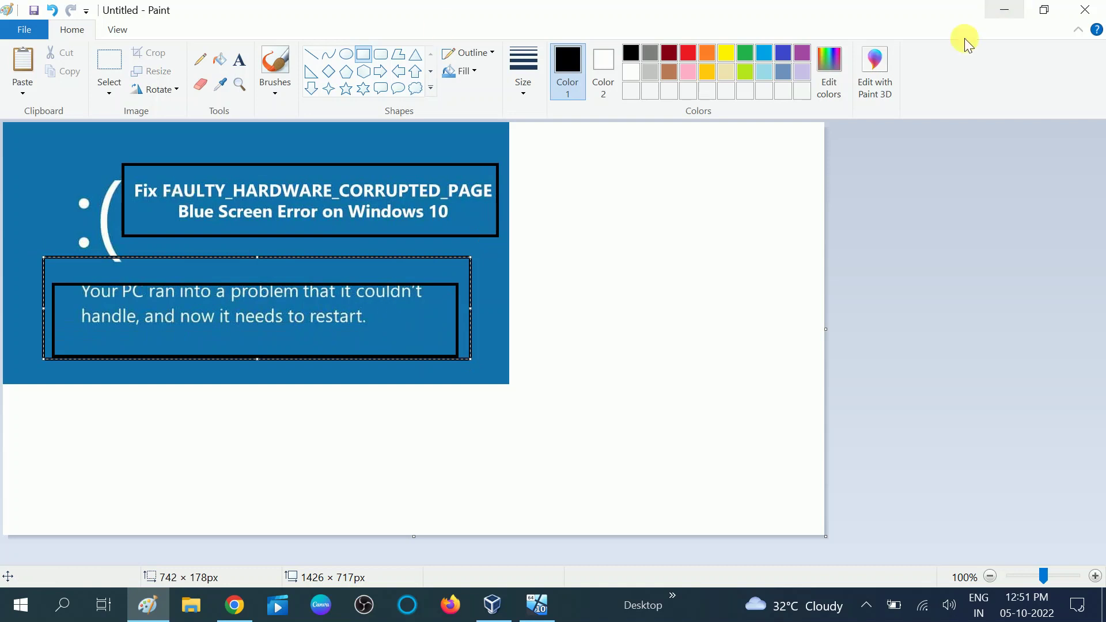
{"action": "left_click", "coordinate": [1004, 9]}
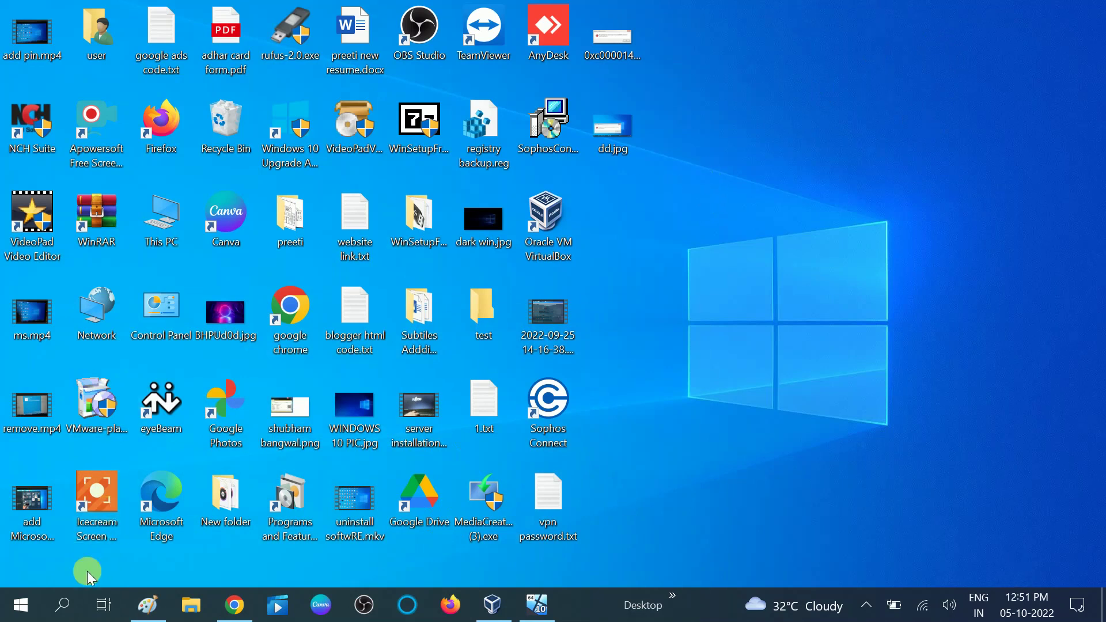
- Search 'con' and open Control Panel from the results
{"action": "left_click", "coordinate": [65, 605]}
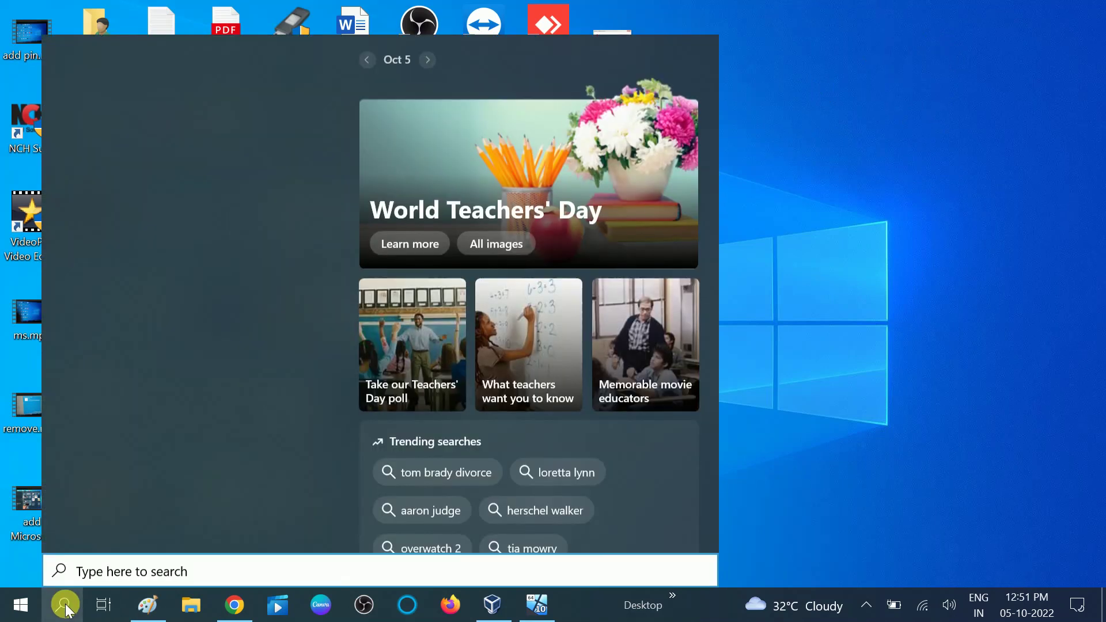
{"action": "type", "text": "con"}
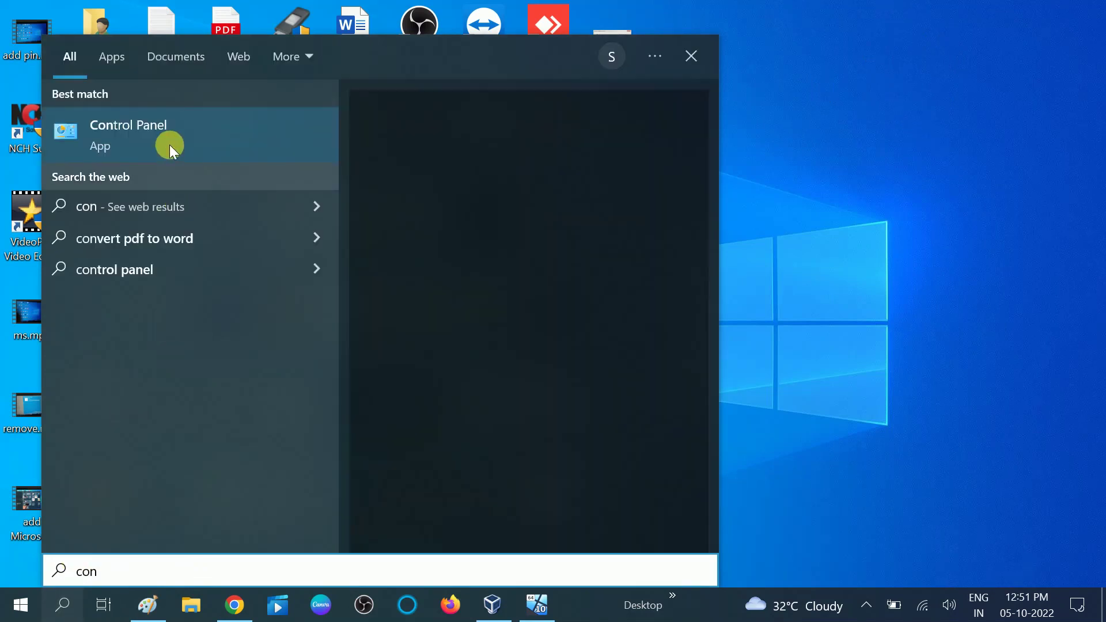
{"action": "left_click", "coordinate": [166, 136]}
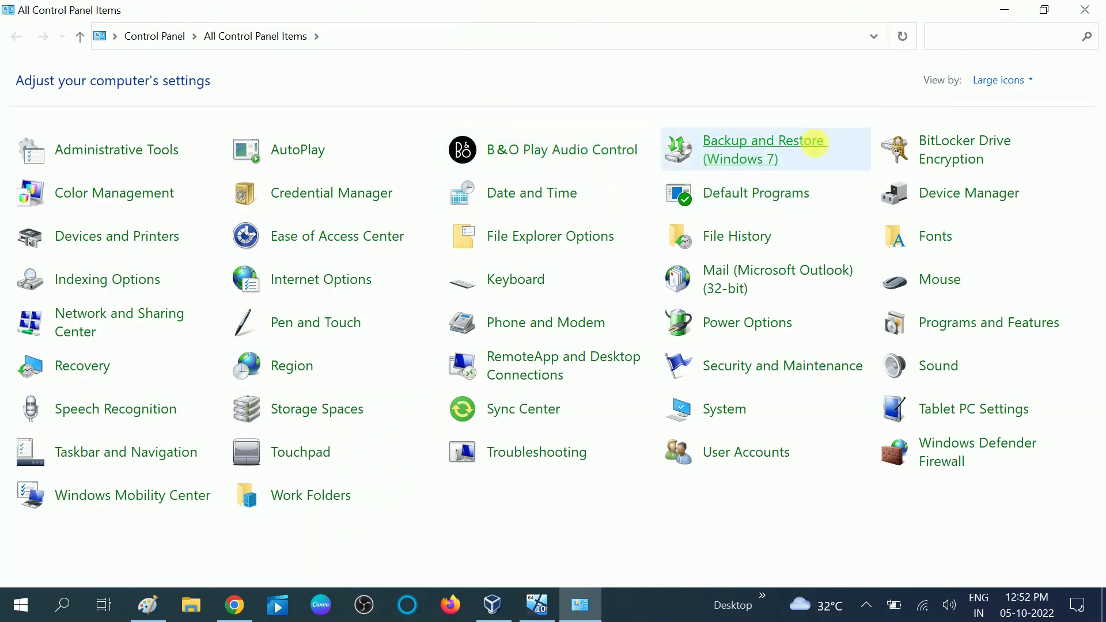
- Keep Control Panel in Large icons view and open Power Options
{"action": "left_click", "coordinate": [1013, 82]}
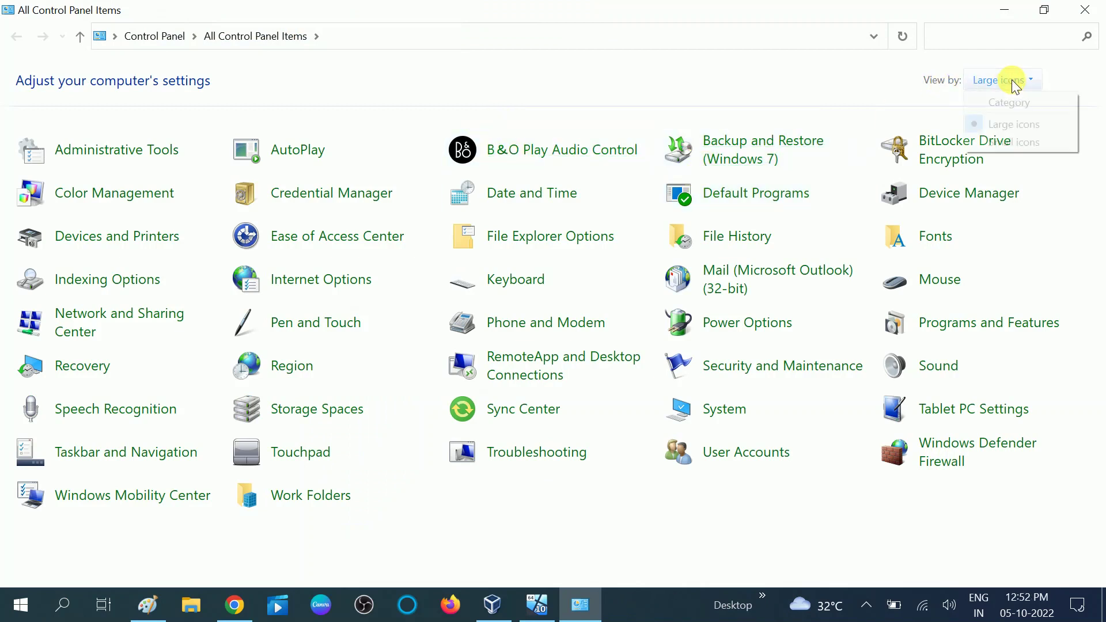
{"action": "left_click", "coordinate": [1006, 125]}
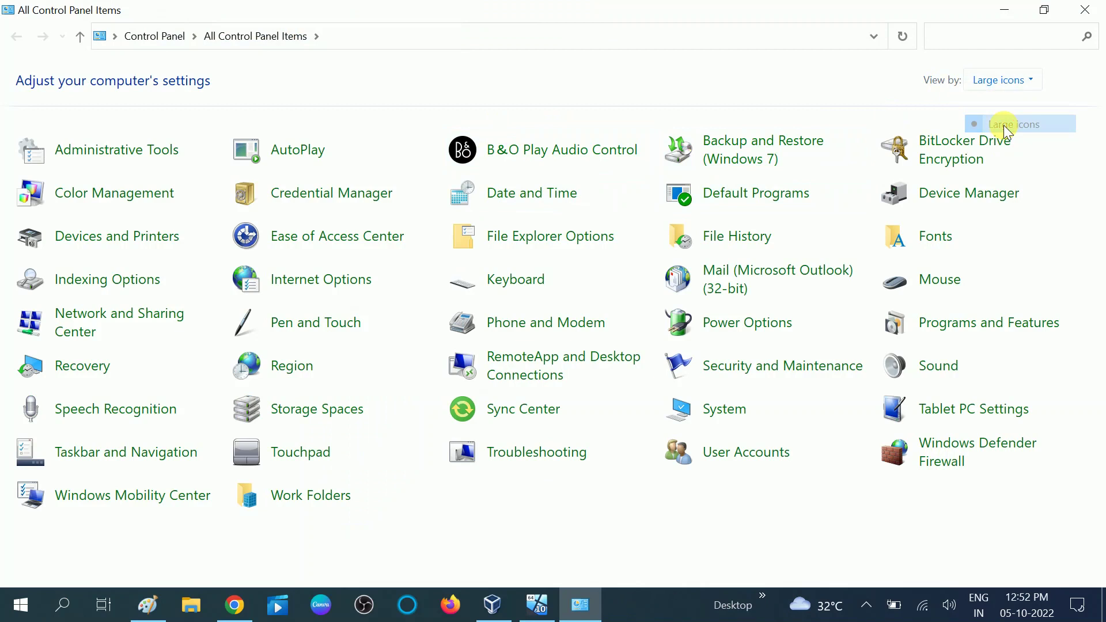
{"action": "left_click", "coordinate": [755, 324]}
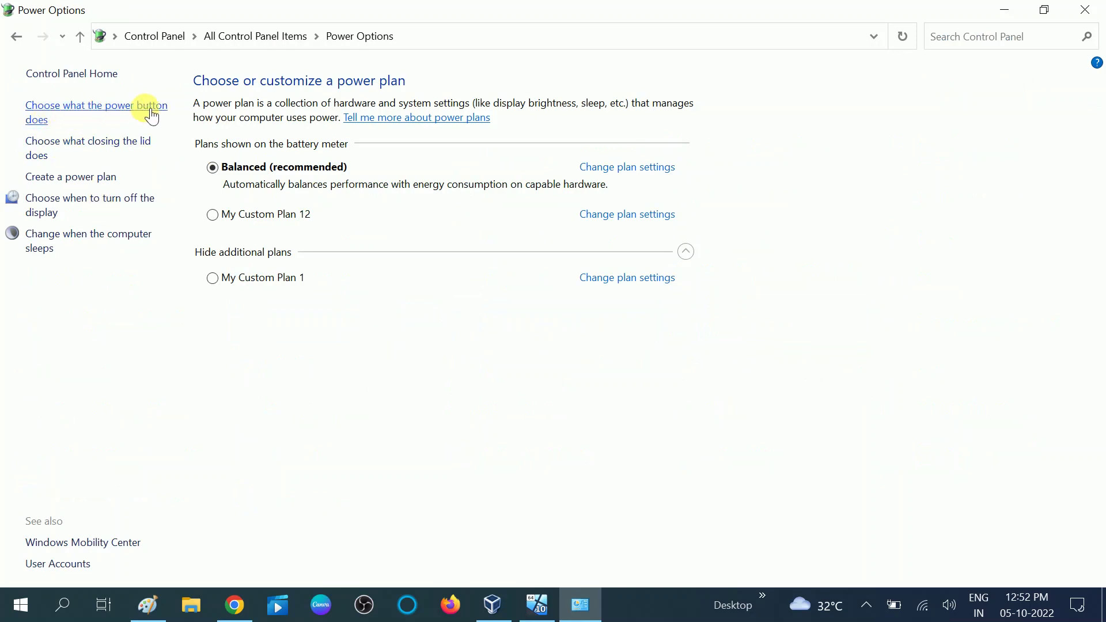
- Leave Turn on fast startup unchecked, save the shutdown settings, and close the window
{"action": "left_click", "coordinate": [98, 116]}
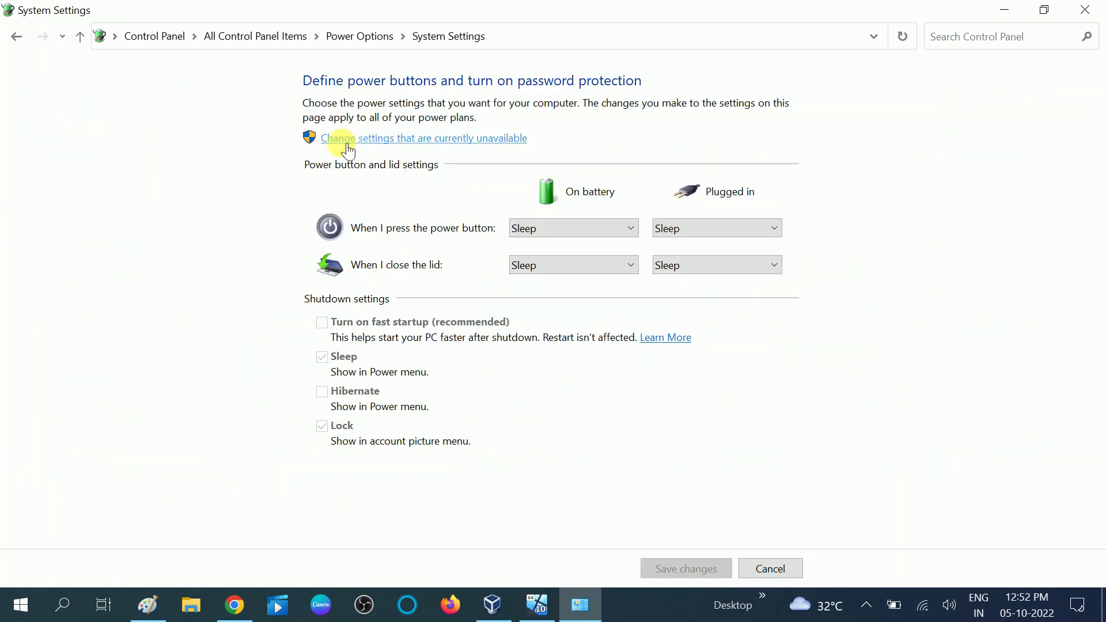
{"action": "left_click", "coordinate": [493, 139]}
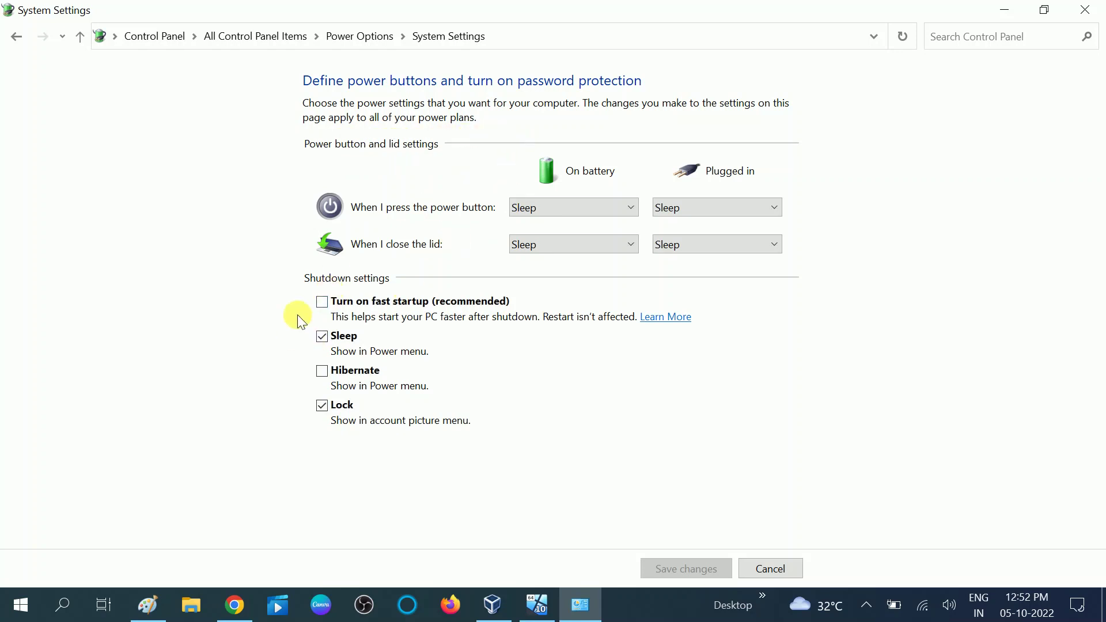
{"action": "left_click", "coordinate": [320, 302]}
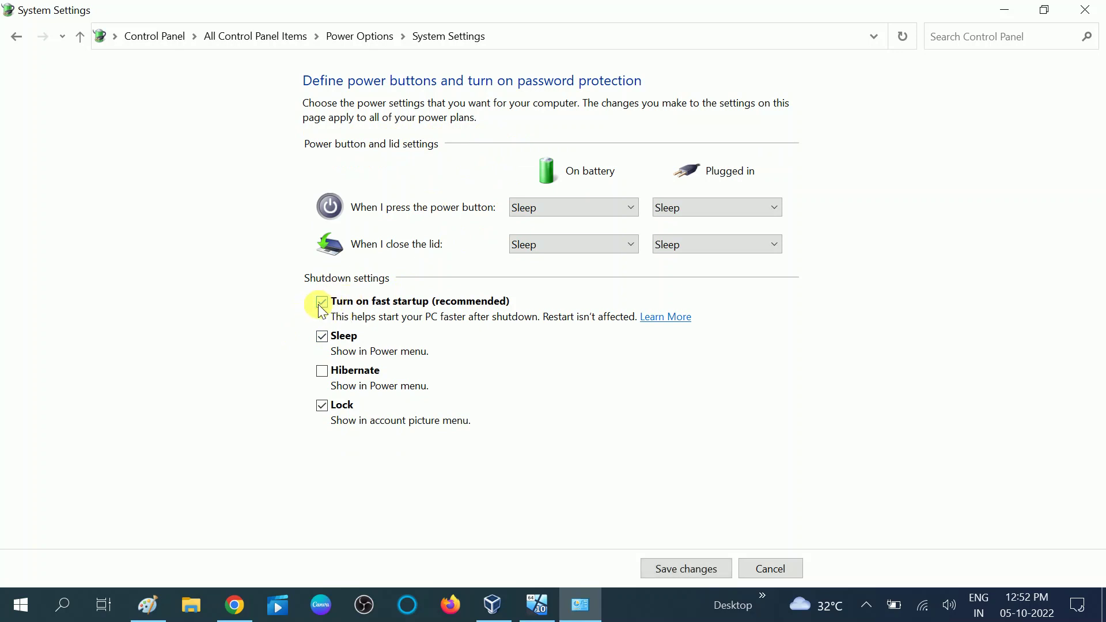
{"action": "left_click", "coordinate": [323, 305]}
{"action": "left_click", "coordinate": [693, 571]}
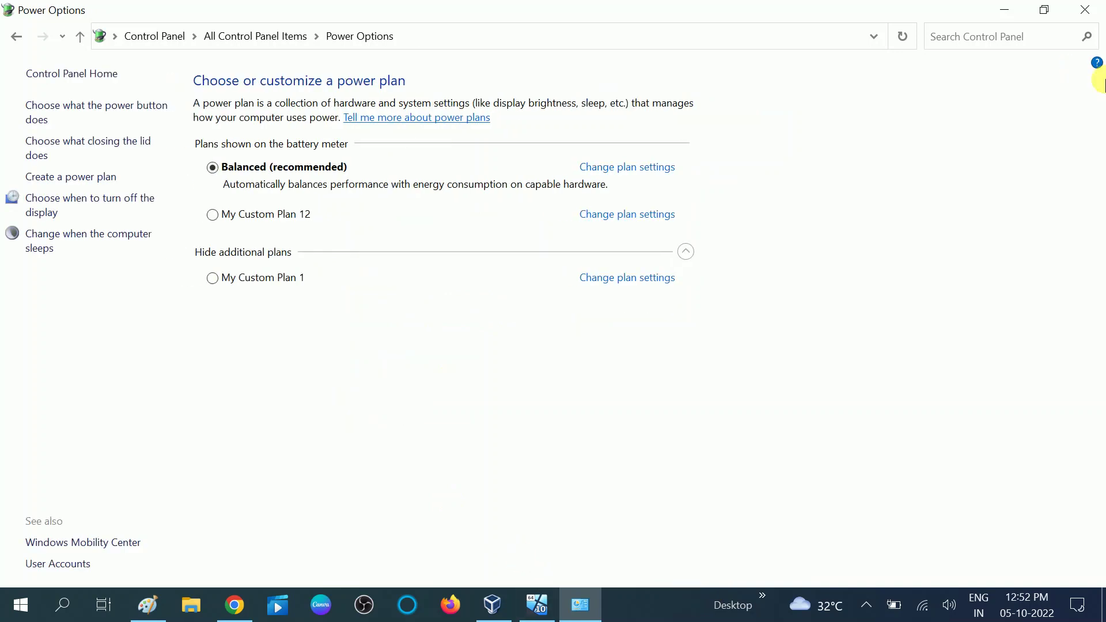
{"action": "left_click", "coordinate": [1085, 10]}
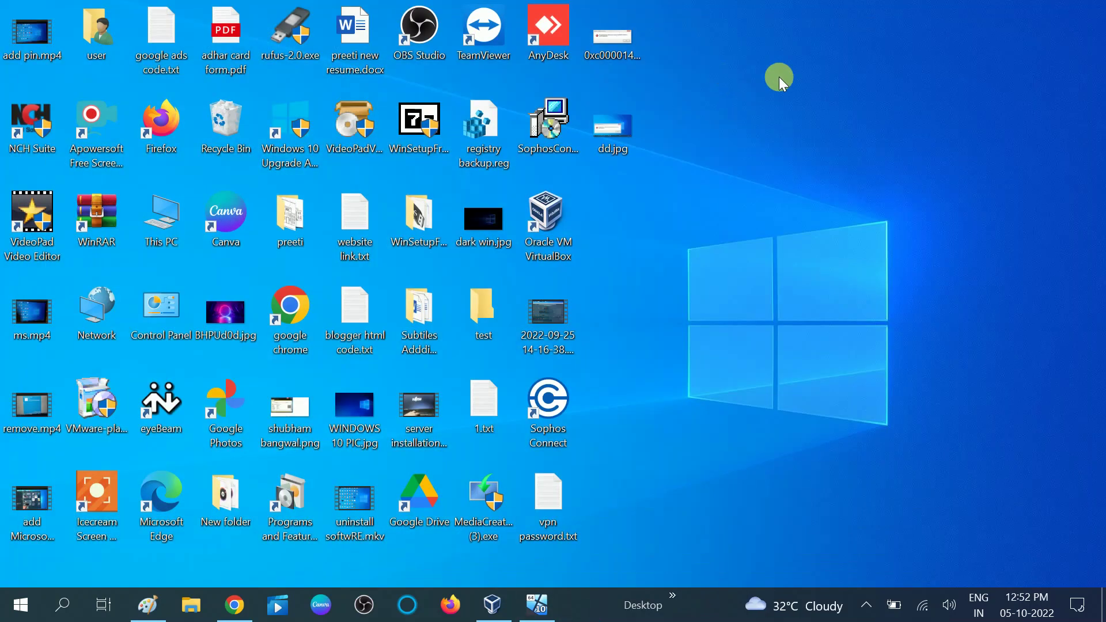
- Refresh the desktop, then run msconfig from the Run dialog
{"action": "right_click", "coordinate": [779, 77]}
{"action": "left_click", "coordinate": [816, 127]}
{"action": "key", "text": "super+r"}
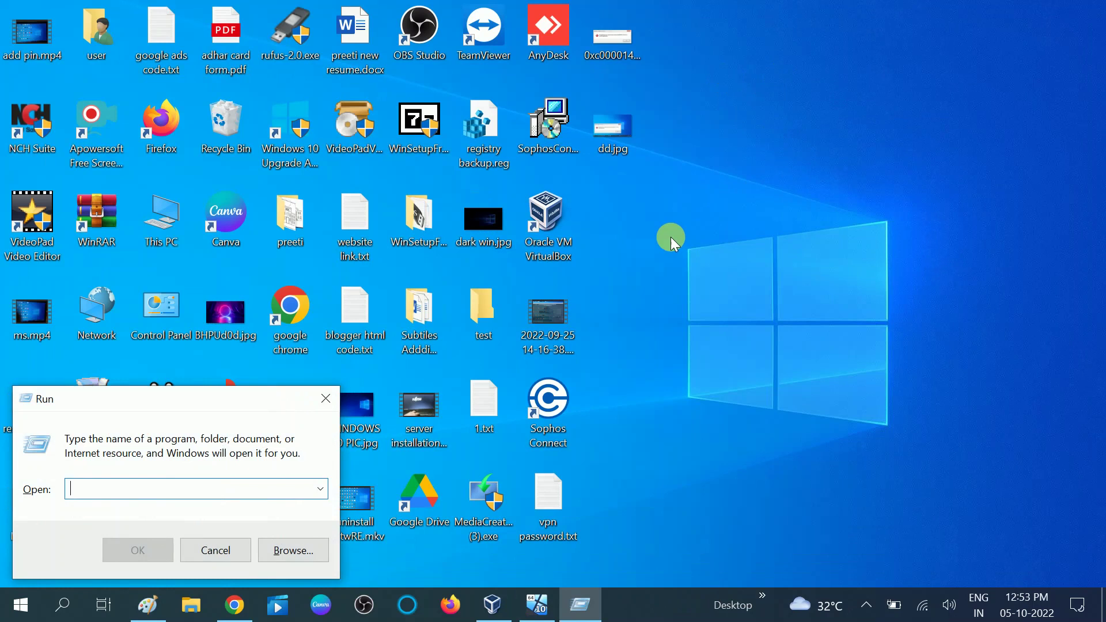
{"action": "type", "text": "ms"}
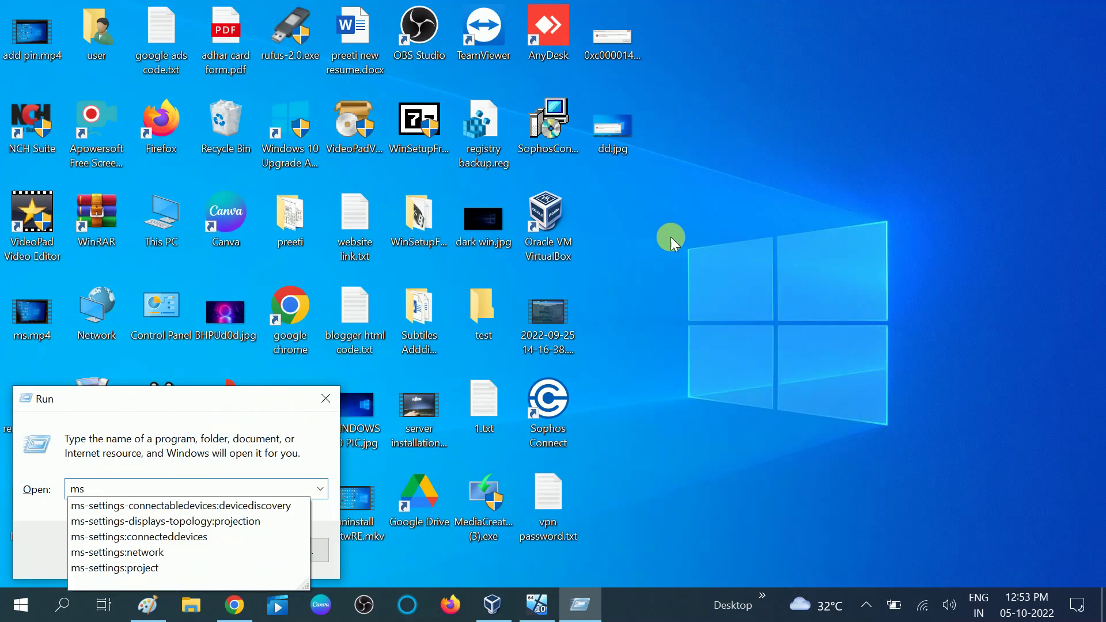
{"action": "type", "text": "config"}
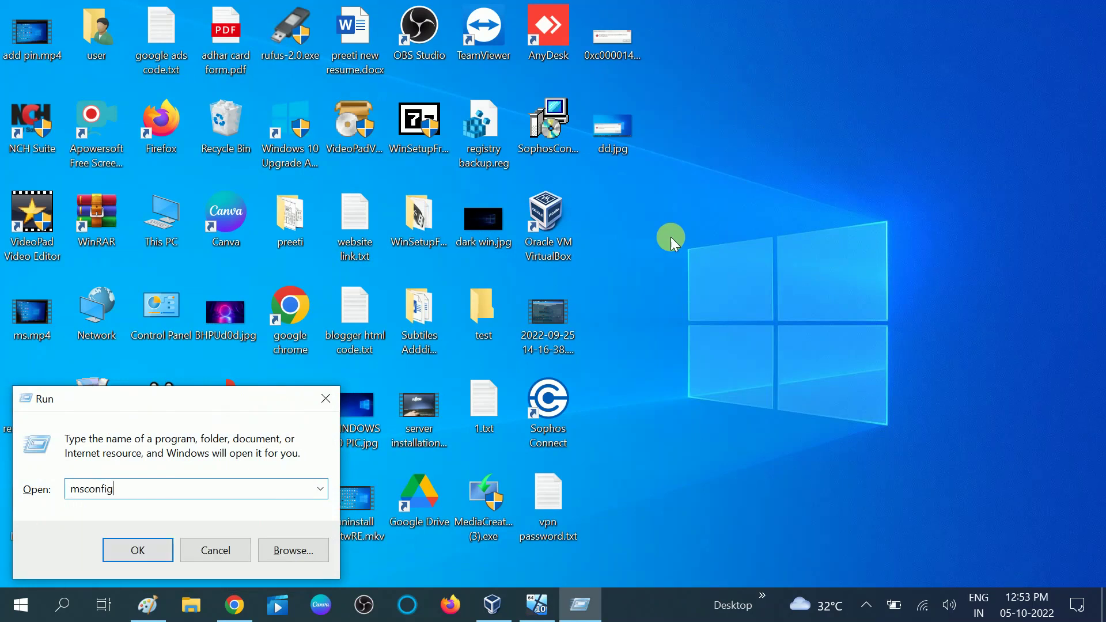
{"action": "left_click", "coordinate": [131, 549]}
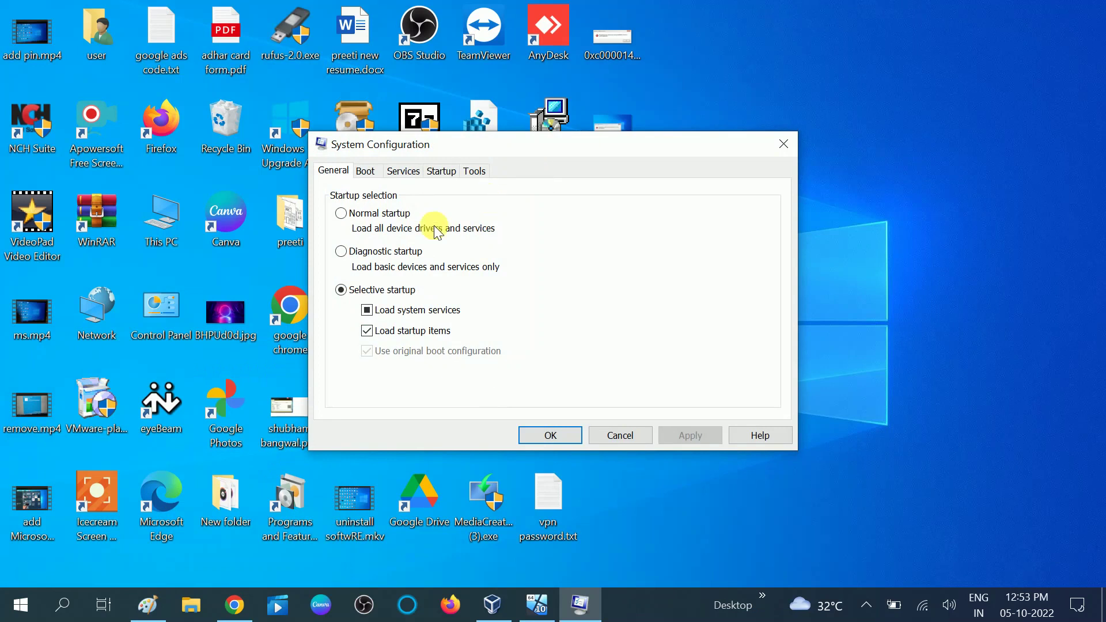
- Hide Microsoft services, disable all remaining third-party services like VirtualBox, and apply
{"action": "left_click", "coordinate": [403, 172]}
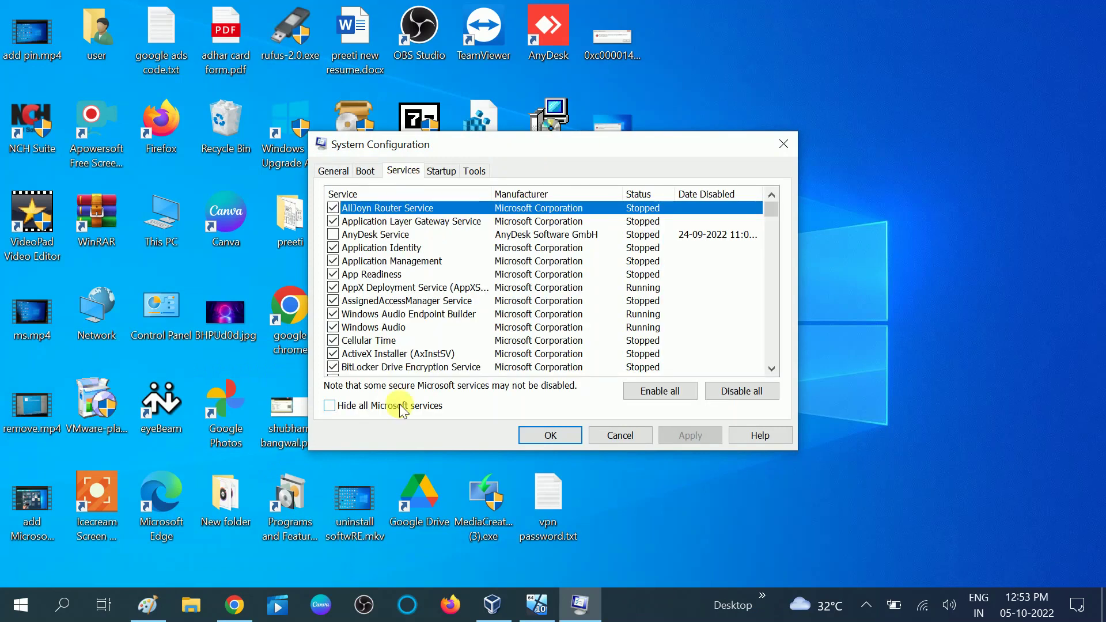
{"action": "left_click", "coordinate": [330, 406]}
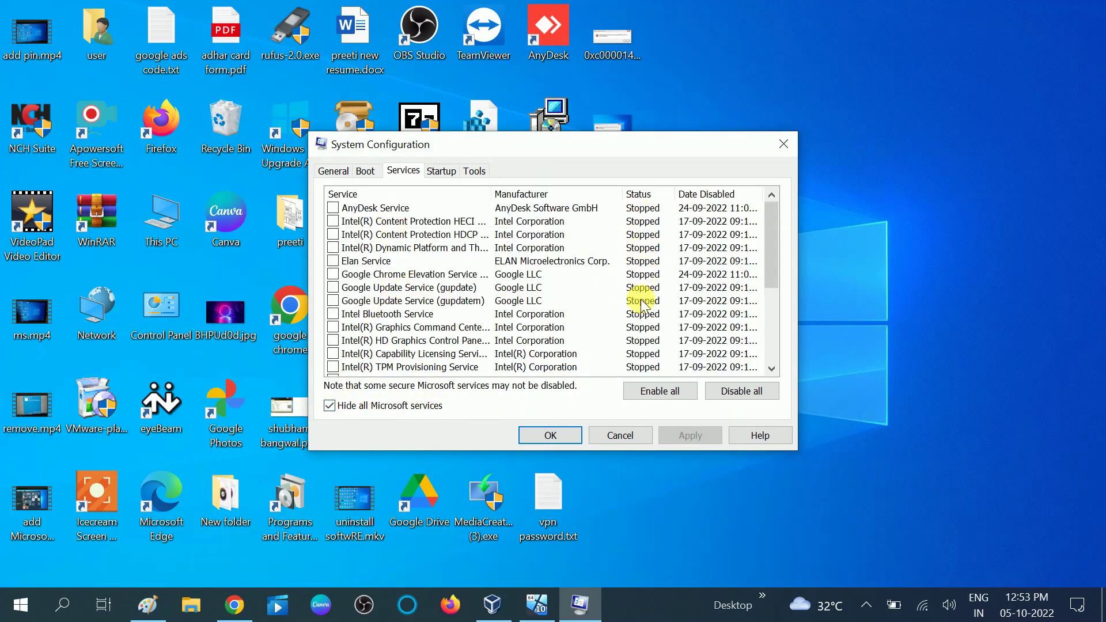
{"action": "scroll", "coordinate": [632, 233], "scroll_direction": "down", "scroll_amount": 4}
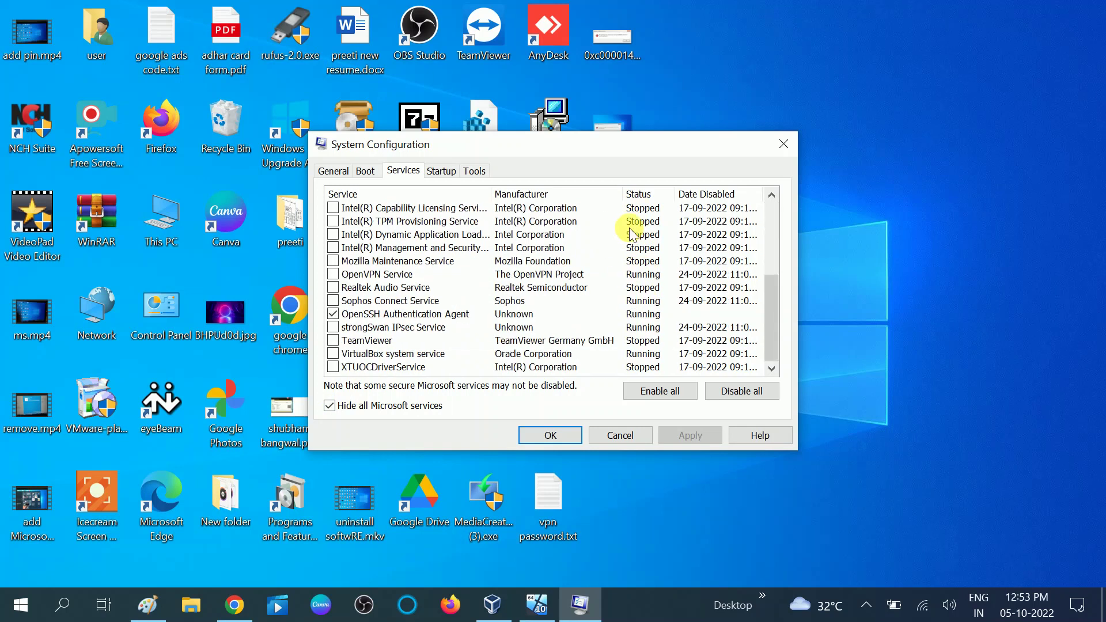
{"action": "left_click", "coordinate": [643, 354]}
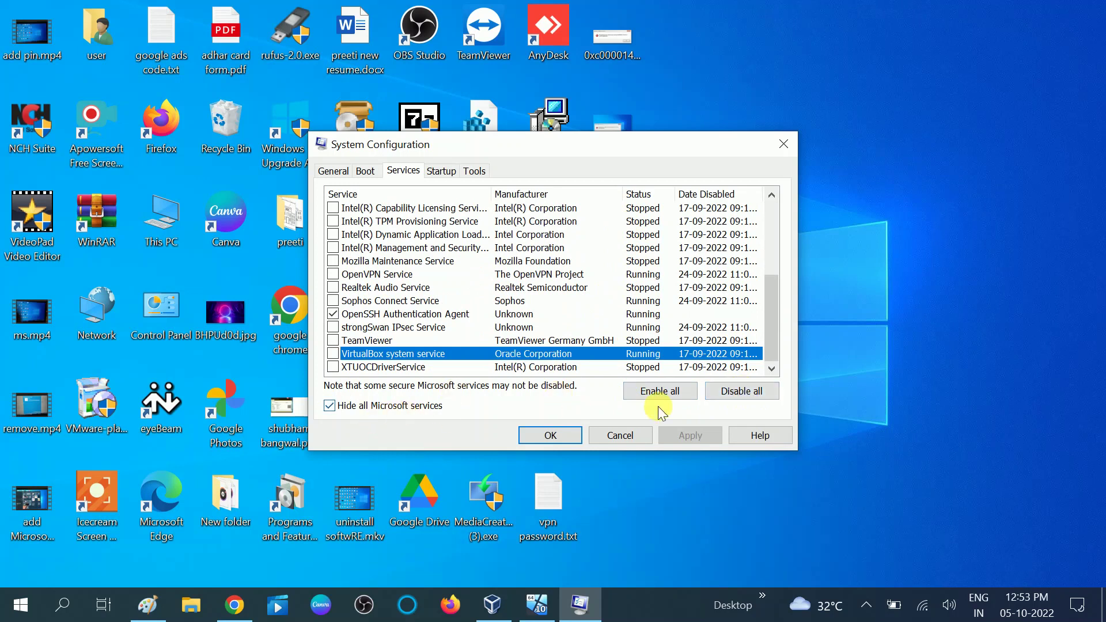
{"action": "left_click", "coordinate": [750, 393]}
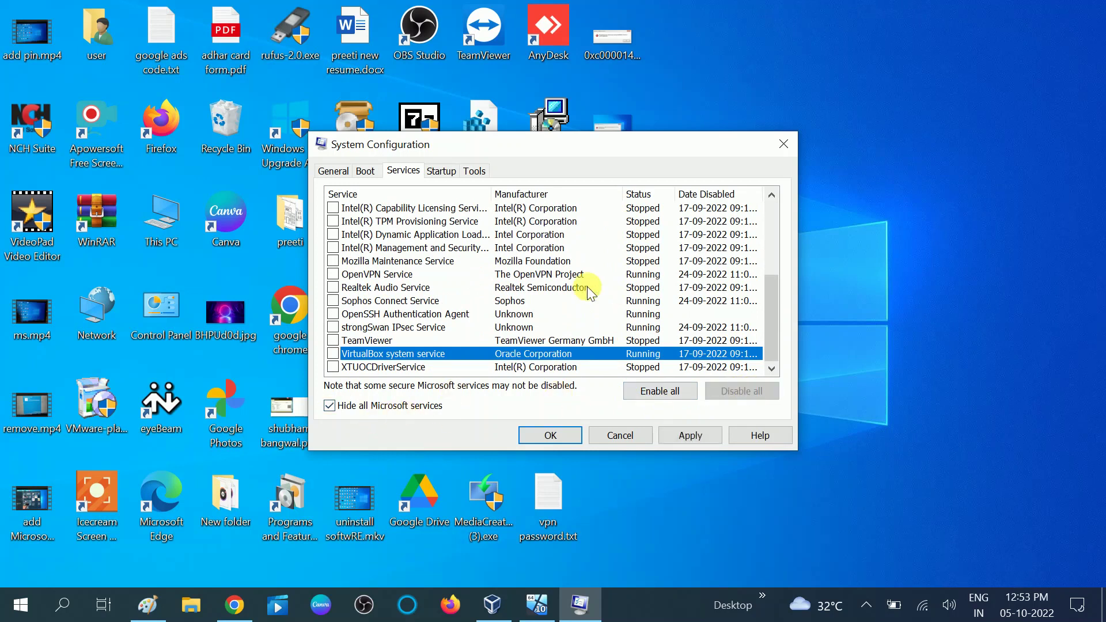
{"action": "left_click", "coordinate": [696, 436]}
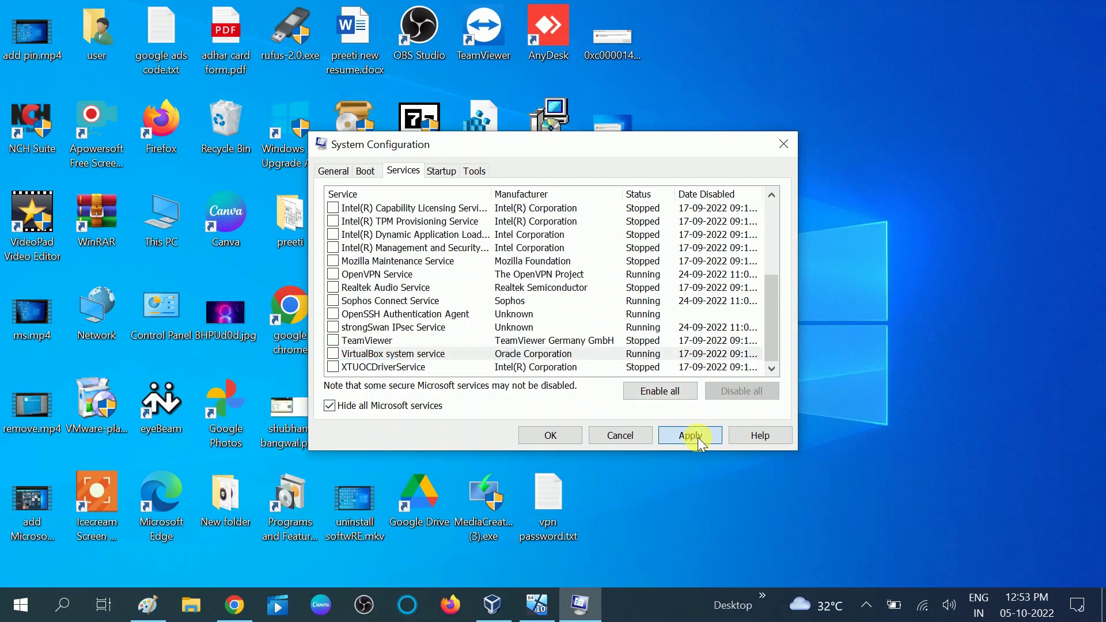
- Confirm the service changes with OK to bring up the restart prompt
{"action": "left_click", "coordinate": [551, 436]}
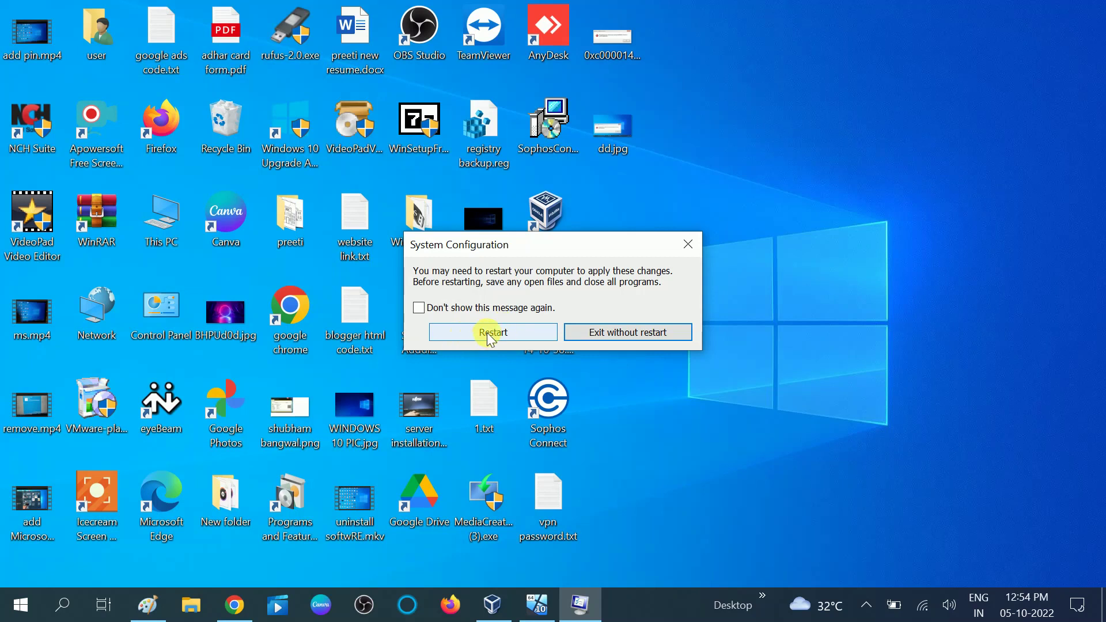
- Dismiss the restart prompt without restarting and refresh the desktop
{"action": "left_click", "coordinate": [694, 246]}
{"action": "right_click", "coordinate": [693, 247]}
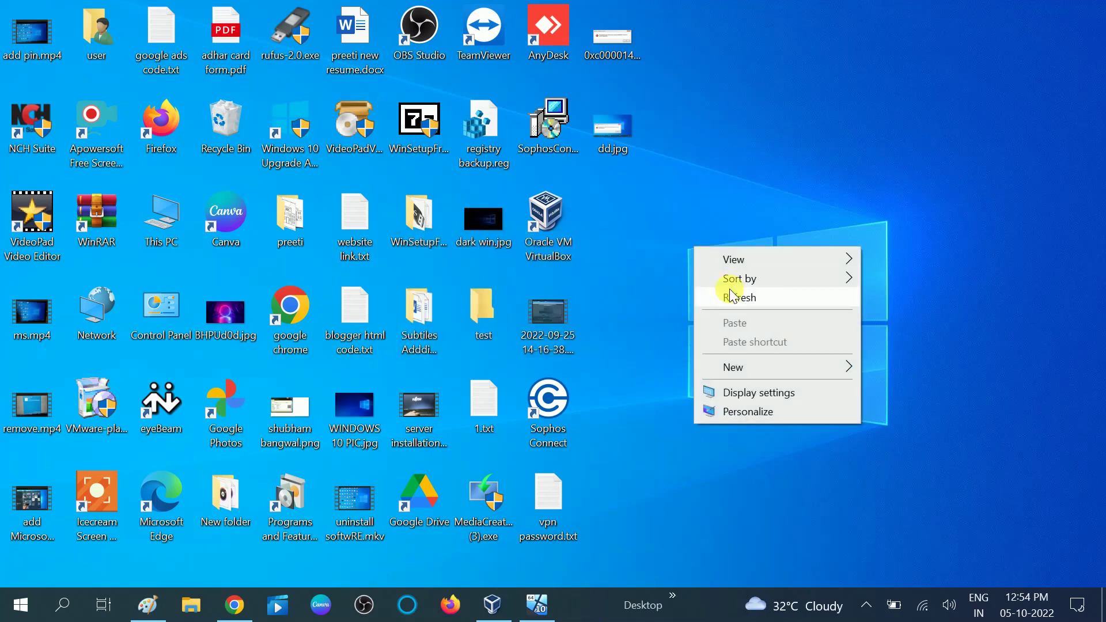
{"action": "left_click", "coordinate": [729, 295]}
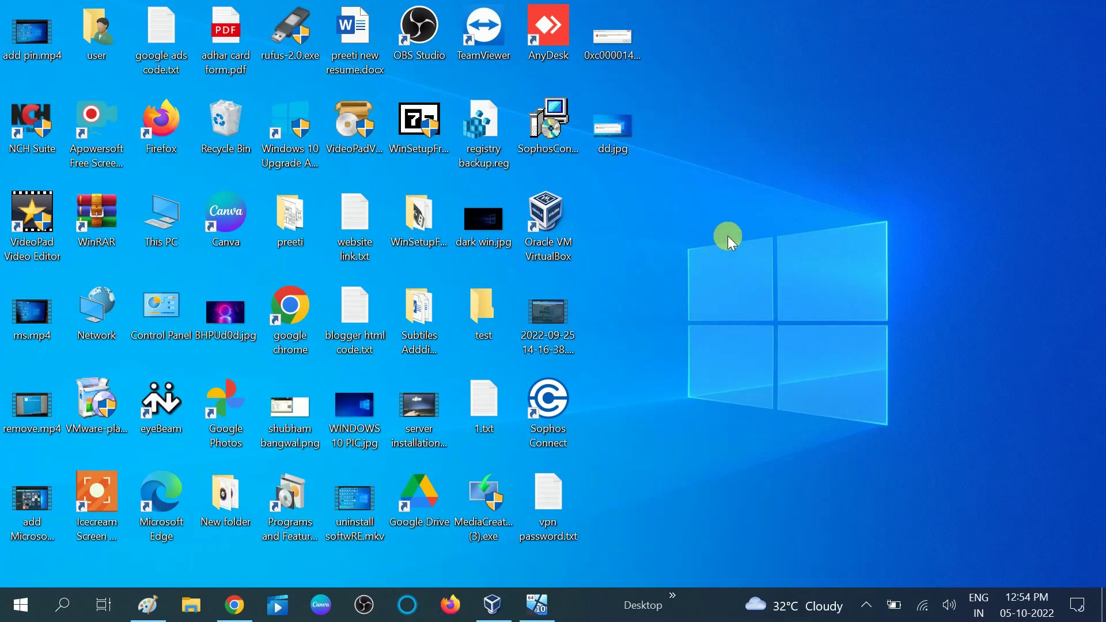
- Search 'cmd' and launch Command Prompt as administrator
{"action": "left_click", "coordinate": [58, 603]}
{"action": "type", "text": "cmd"}
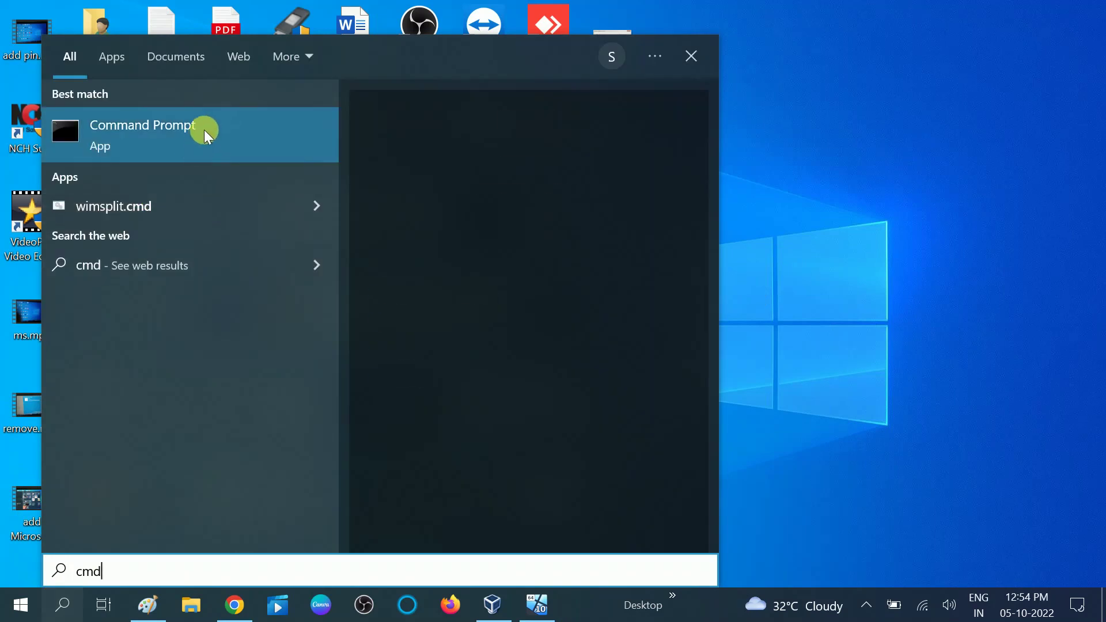
{"action": "right_click", "coordinate": [206, 132]}
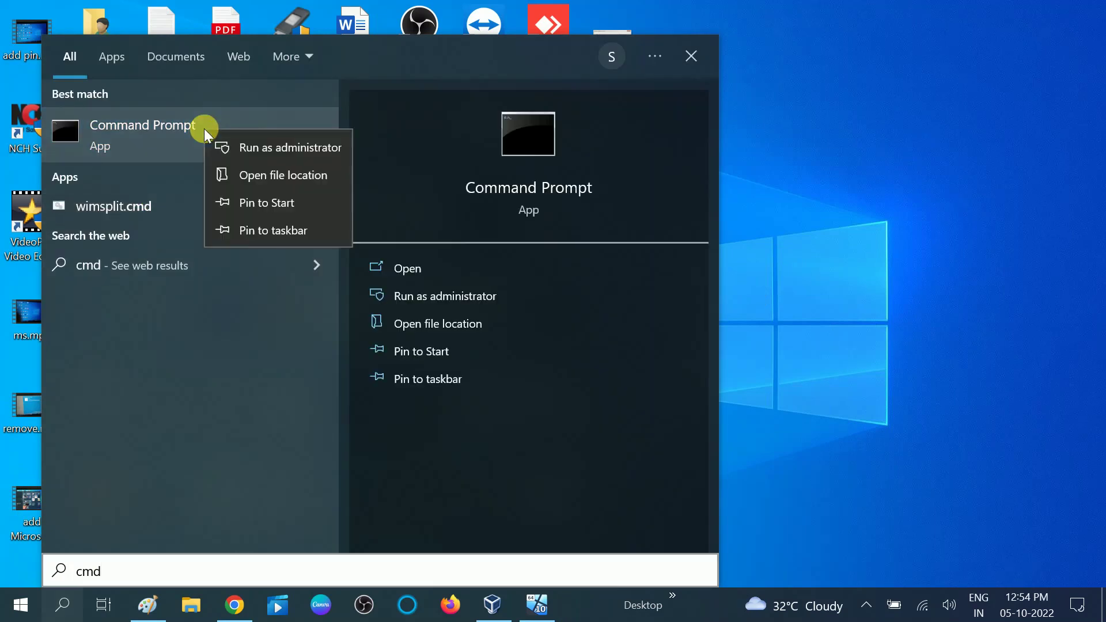
{"action": "left_click", "coordinate": [292, 146]}
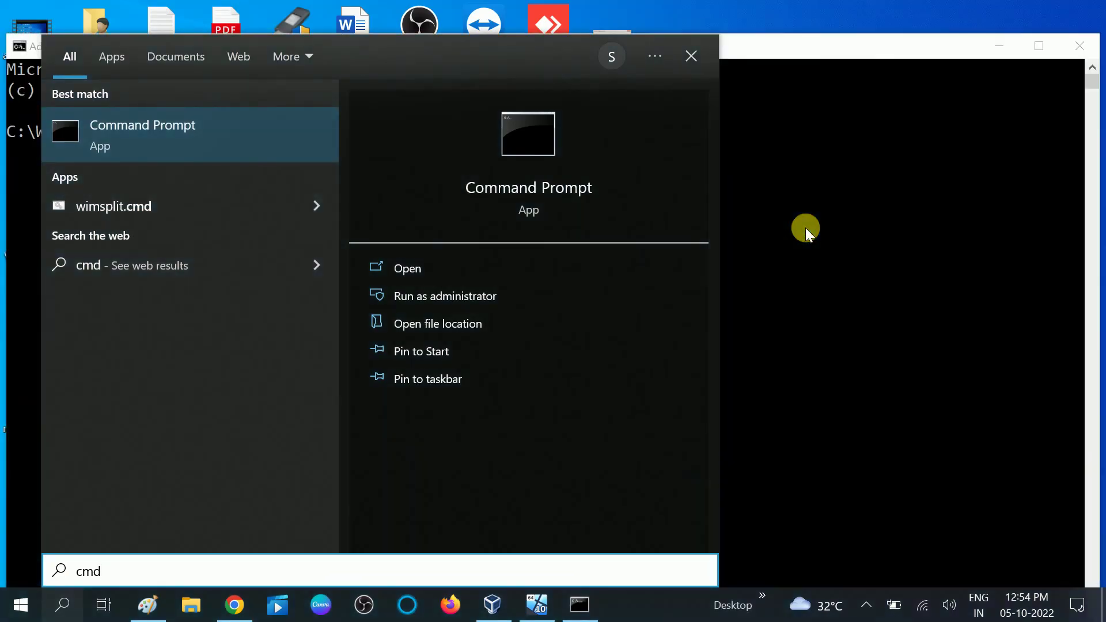
{"action": "left_click", "coordinate": [752, 237]}
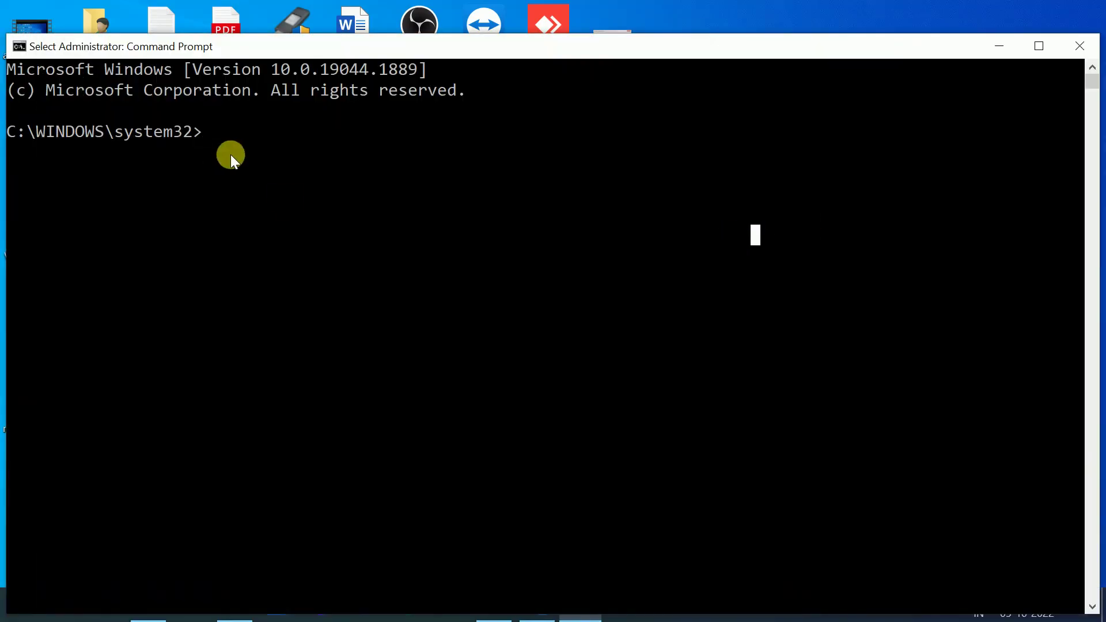
- Run sfc /scannow and cancel it with Ctrl+C at 5% verification
{"action": "type", "text": "sfc"}
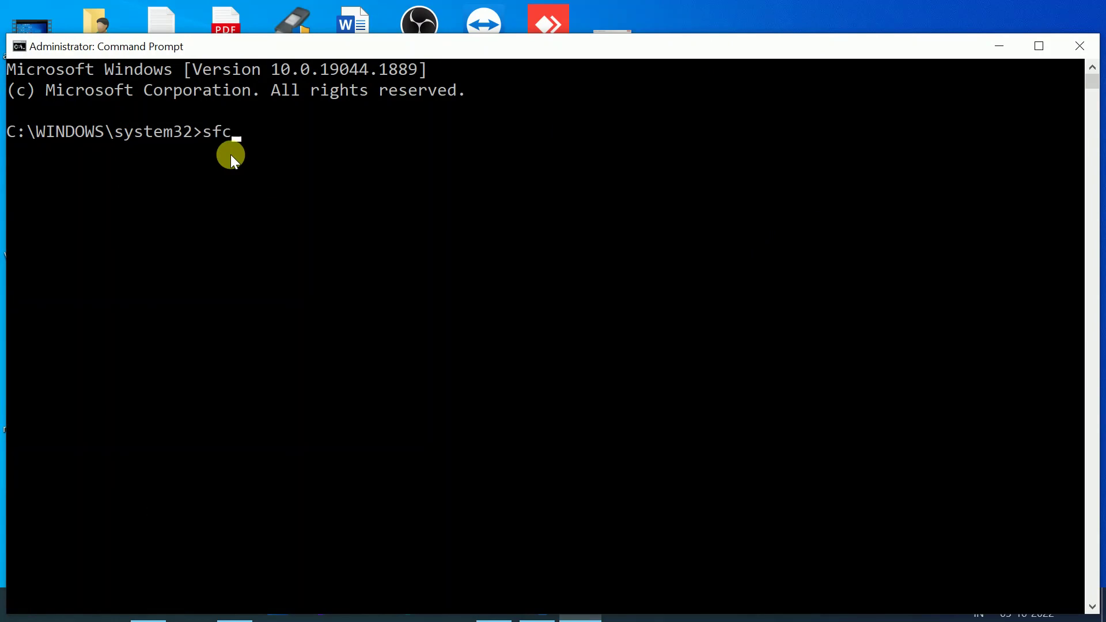
{"action": "type", "text": " /scannow"}
{"action": "key", "text": "Return"}
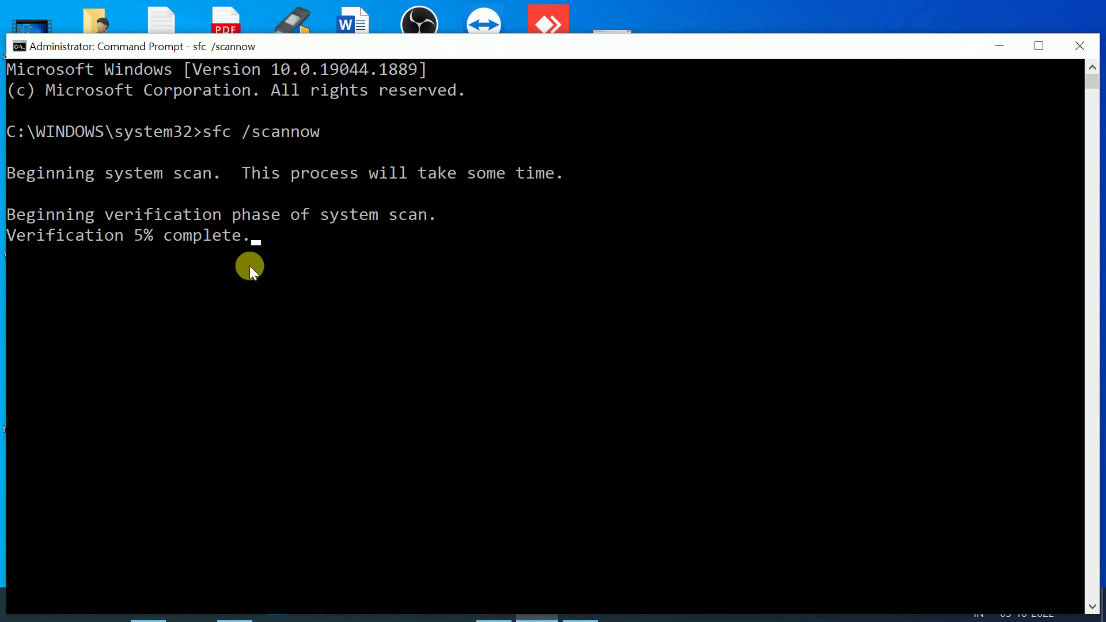
{"action": "key", "text": "ctrl+c"}
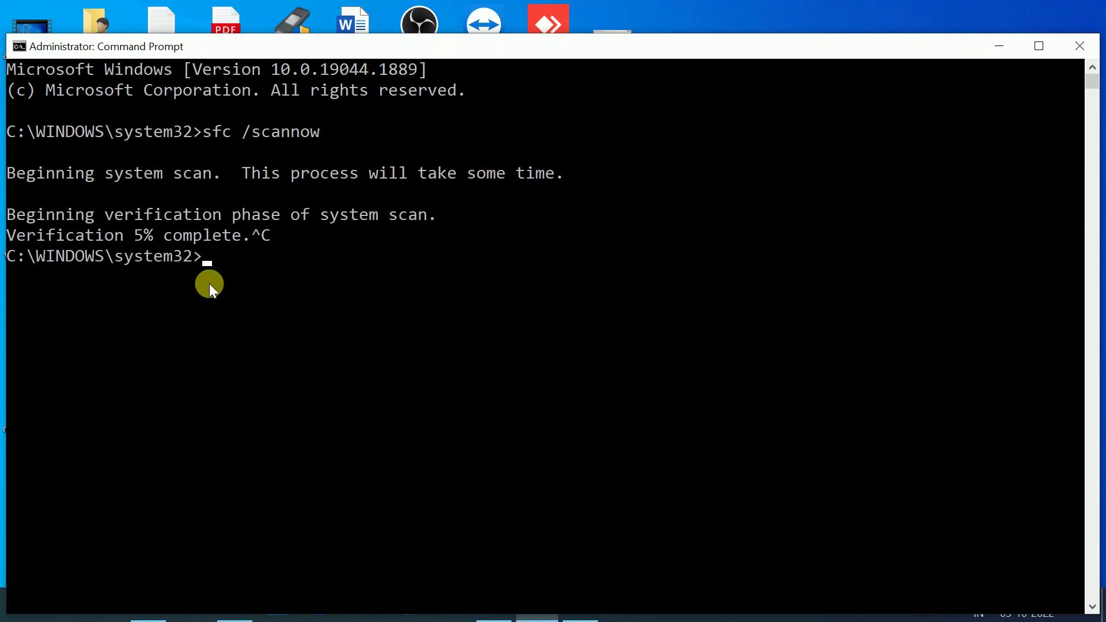
- Paste and run DISM /Online /Cleanup-Image /RestoreHealth from Notepad, then close Command Prompt at 3.8%
{"action": "left_click_drag", "start_coordinate": [816, 53], "coordinate": [811, 10]}
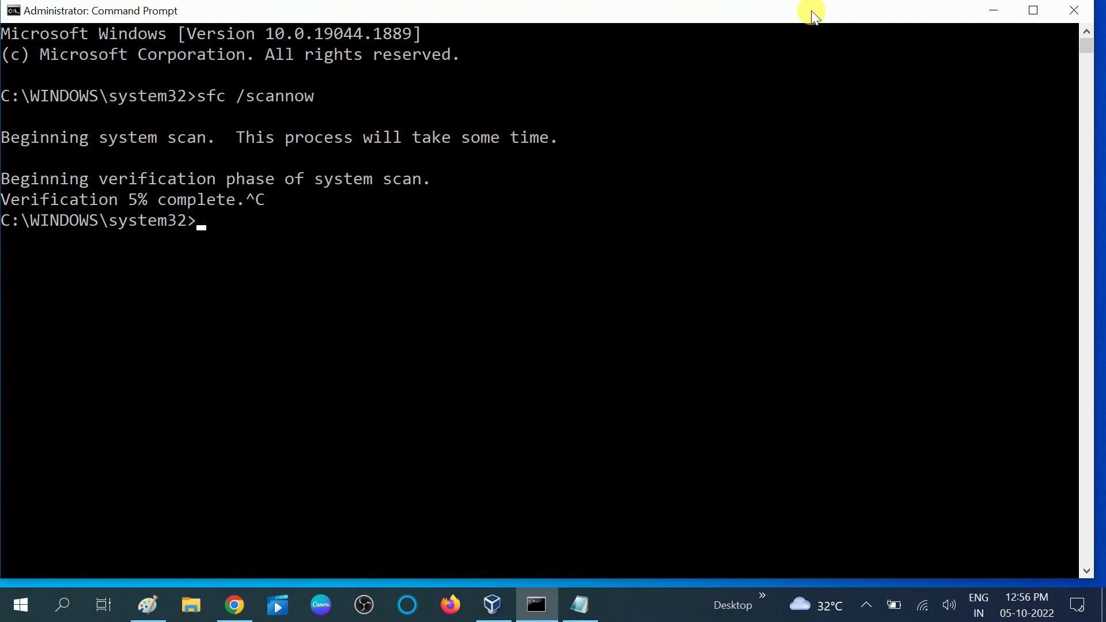
{"action": "left_click", "coordinate": [573, 604]}
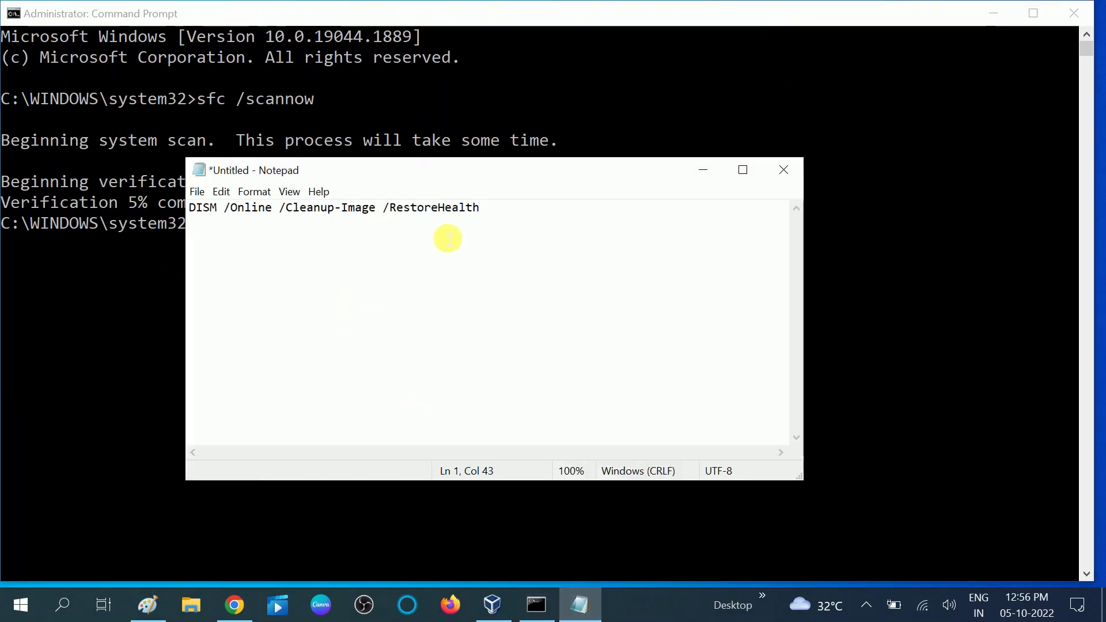
{"action": "left_click_drag", "start_coordinate": [483, 209], "coordinate": [191, 217]}
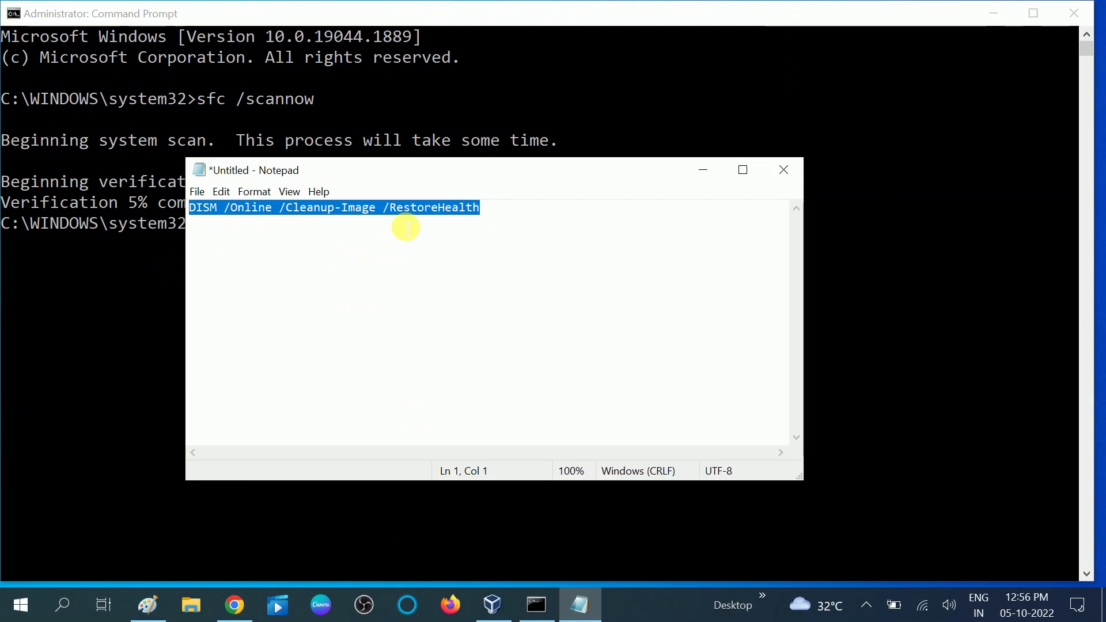
{"action": "left_click", "coordinate": [714, 174]}
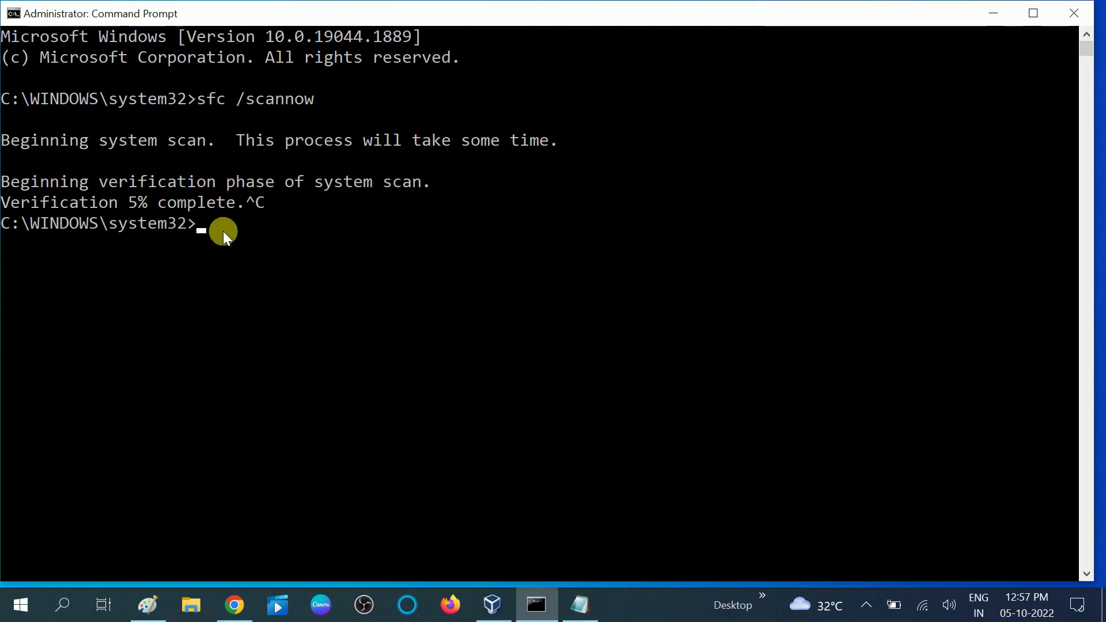
{"action": "right_click", "coordinate": [223, 231]}
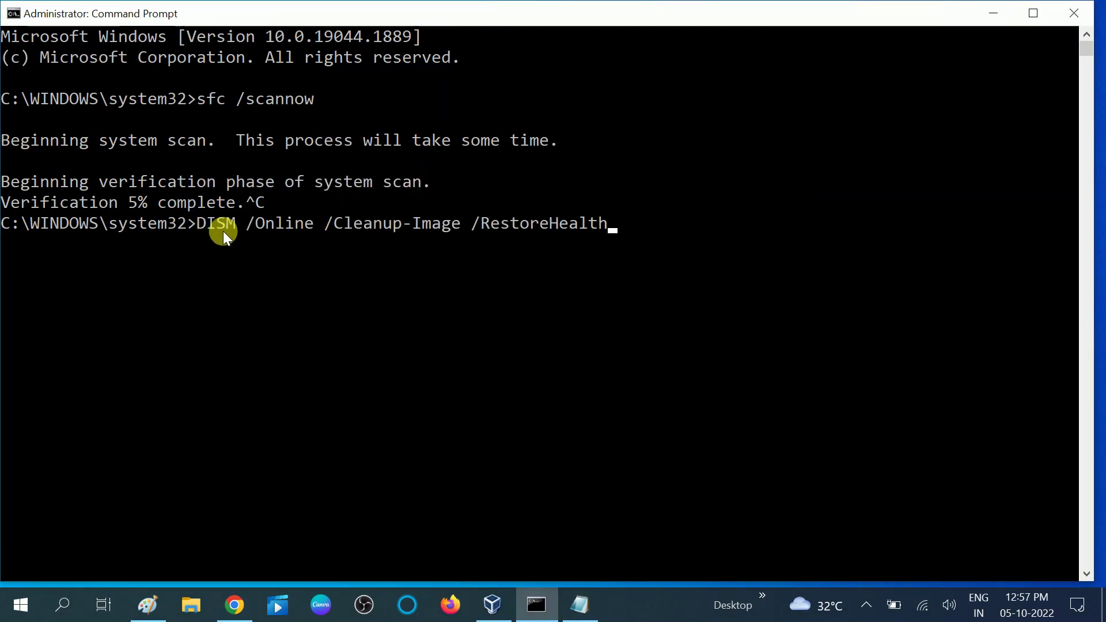
{"action": "key", "text": "Return"}
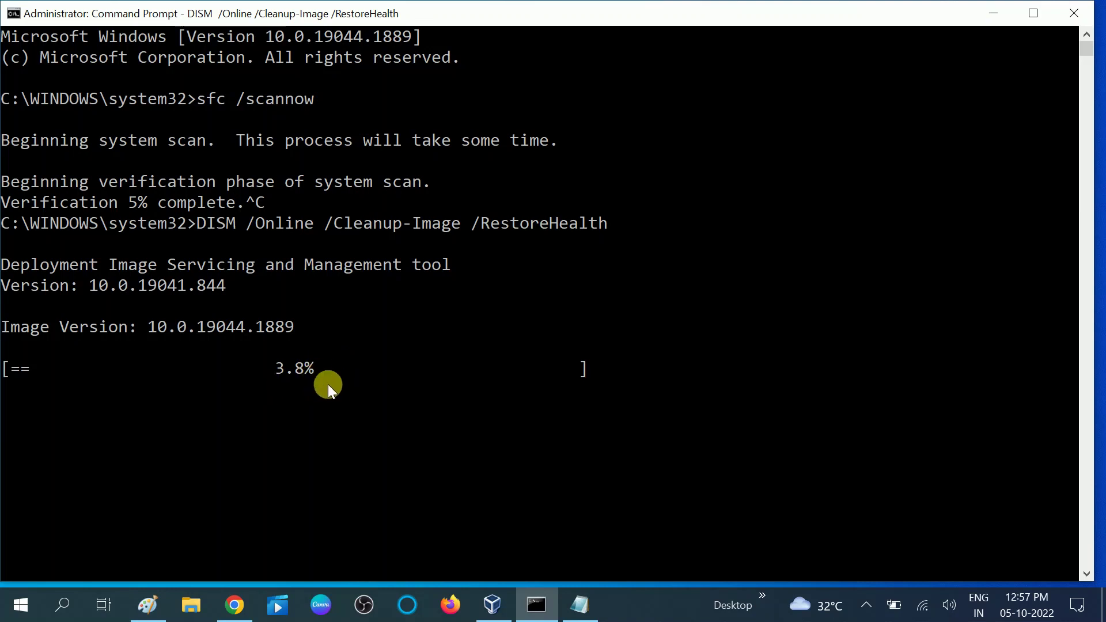
{"action": "left_click", "coordinate": [1074, 11]}
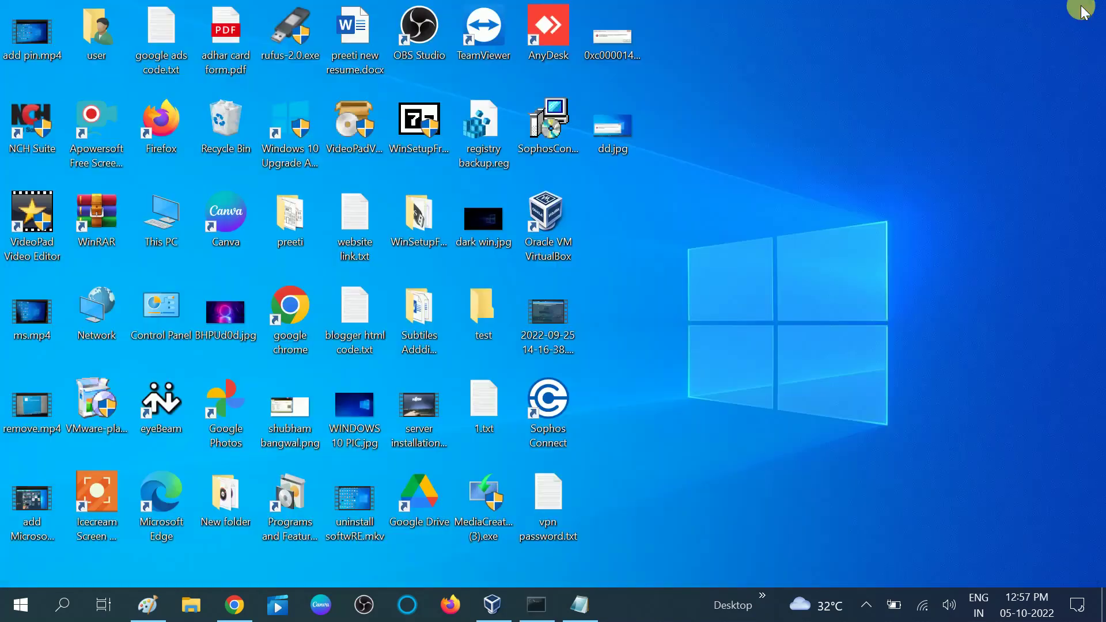
- Refresh the desktop, then launch Command Prompt as administrator from a 'cmd' search
{"action": "right_click", "coordinate": [729, 304]}
{"action": "left_click", "coordinate": [762, 353]}
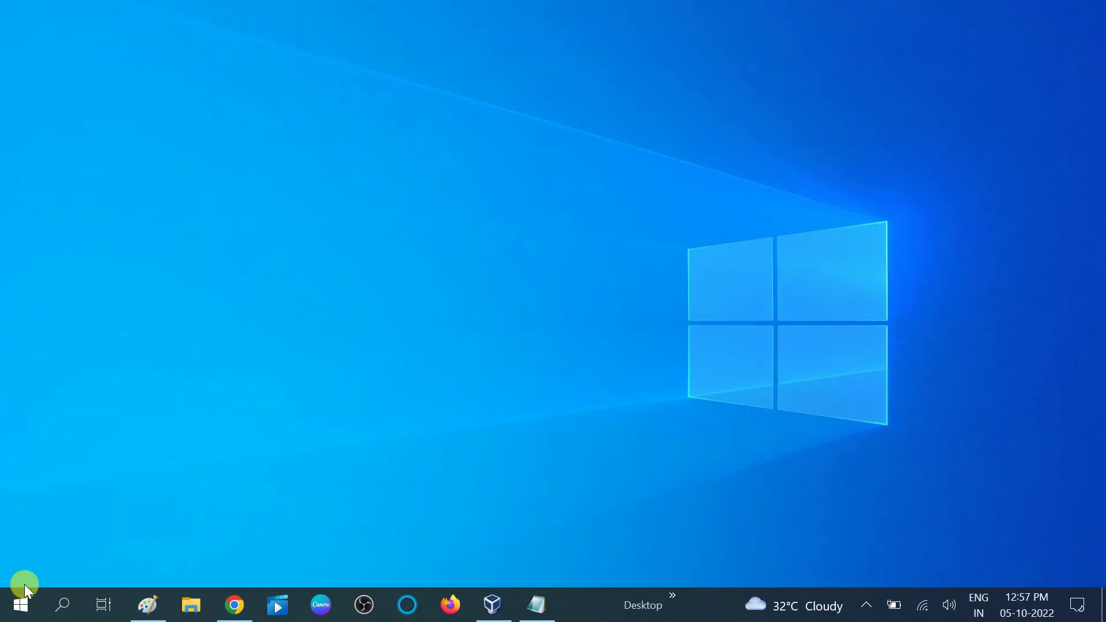
{"action": "left_click", "coordinate": [64, 604]}
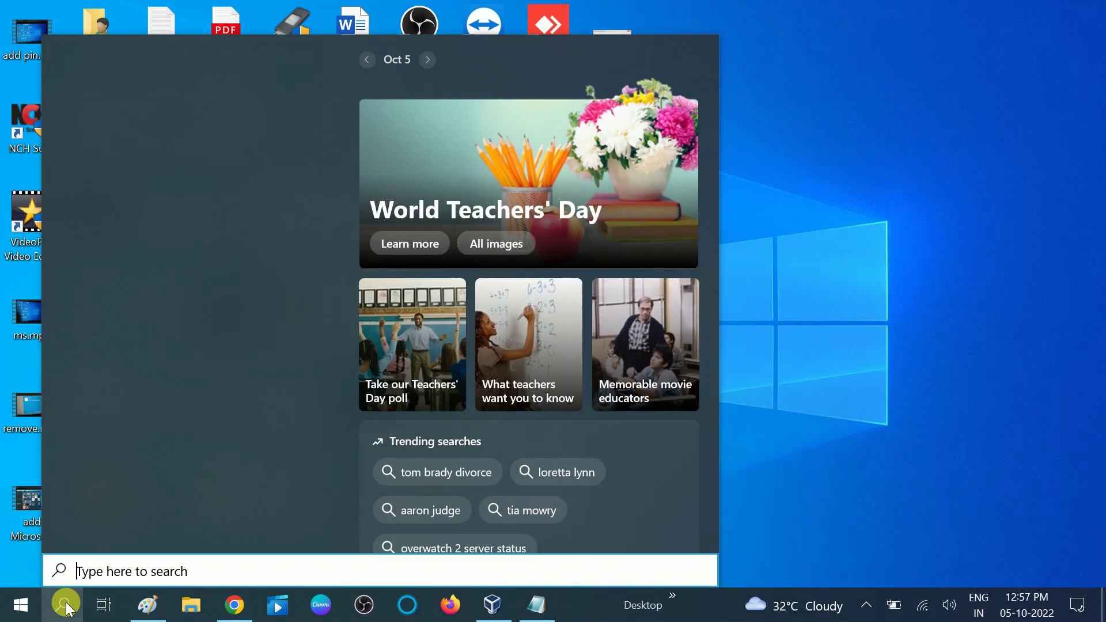
{"action": "type", "text": "cmd"}
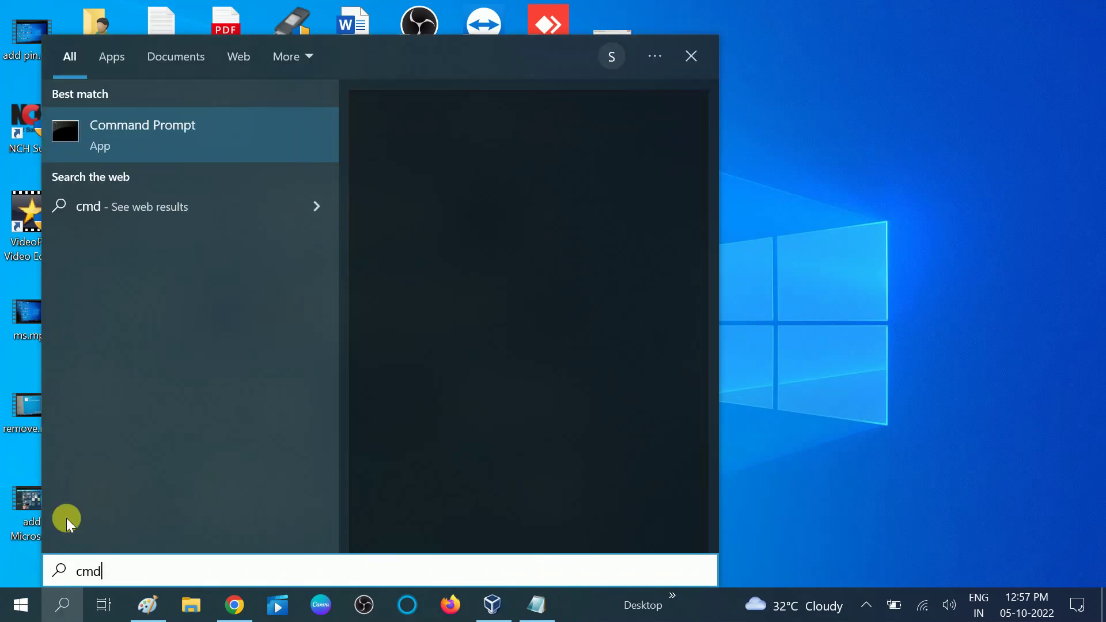
{"action": "right_click", "coordinate": [205, 127]}
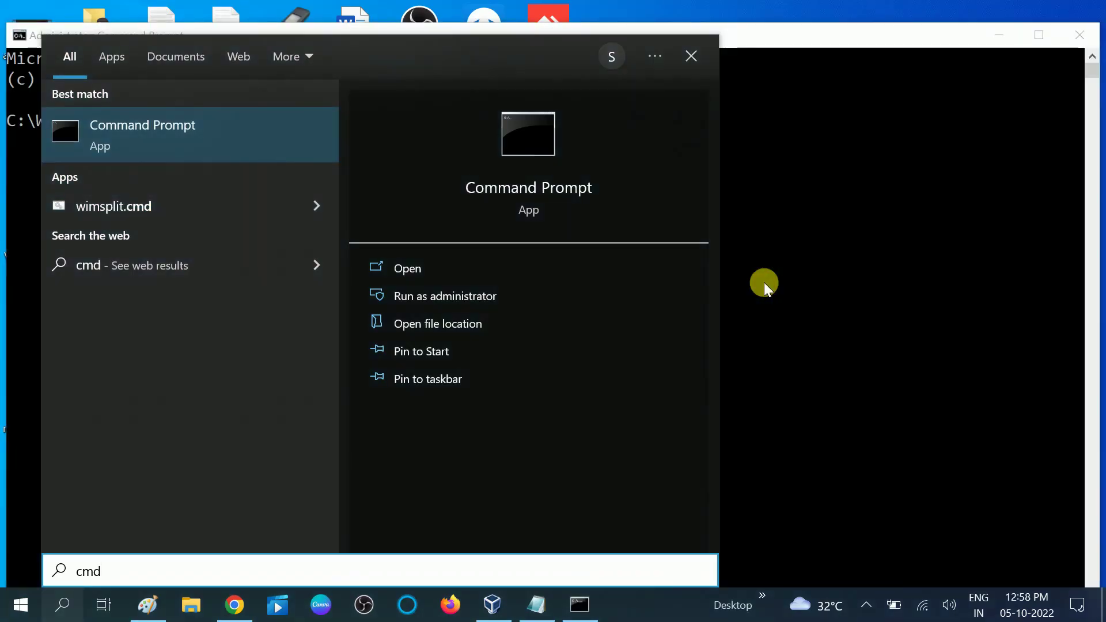
{"action": "left_click", "coordinate": [766, 285]}
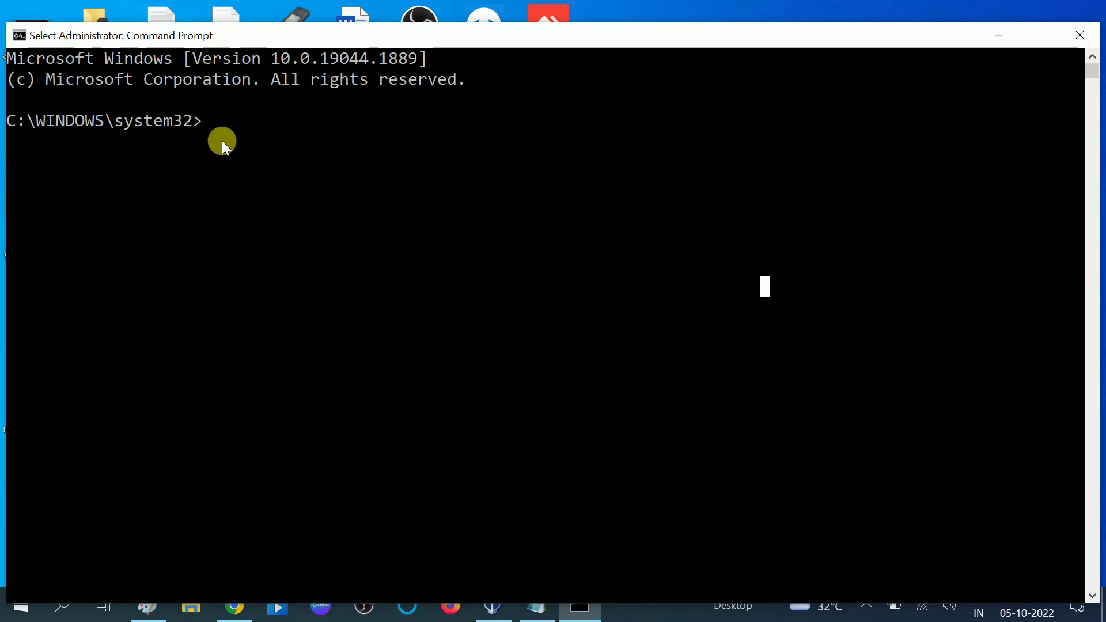
- Run mdsched.exe to bring up Windows Memory Diagnostic, then cancel it without restarting
{"action": "type", "text": "md"}
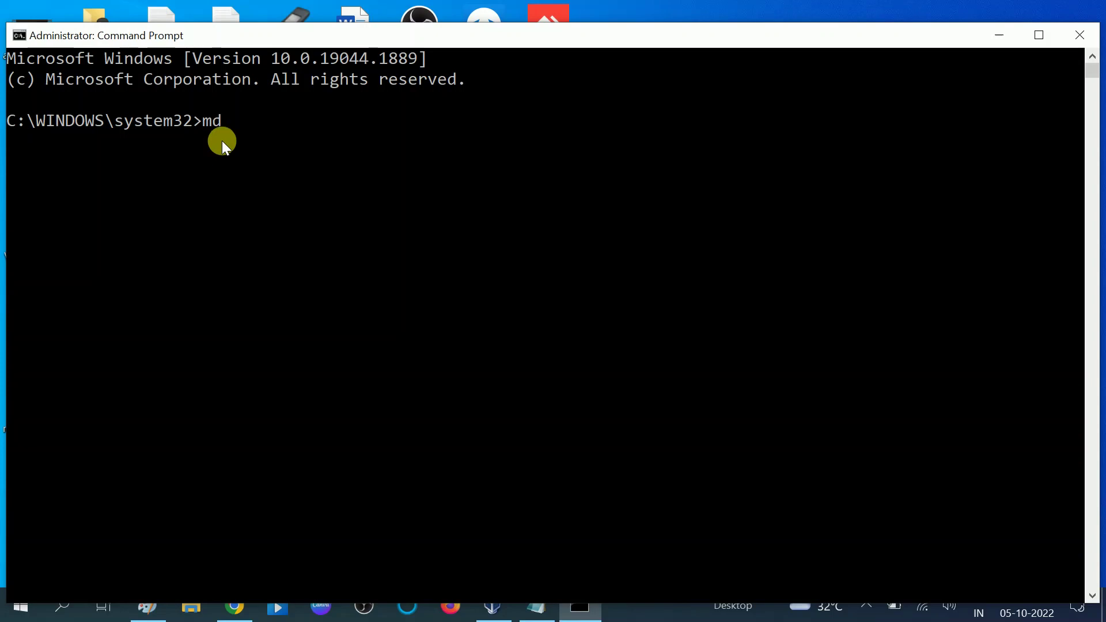
{"action": "type", "text": "sched.exe"}
{"action": "key", "text": "Return"}
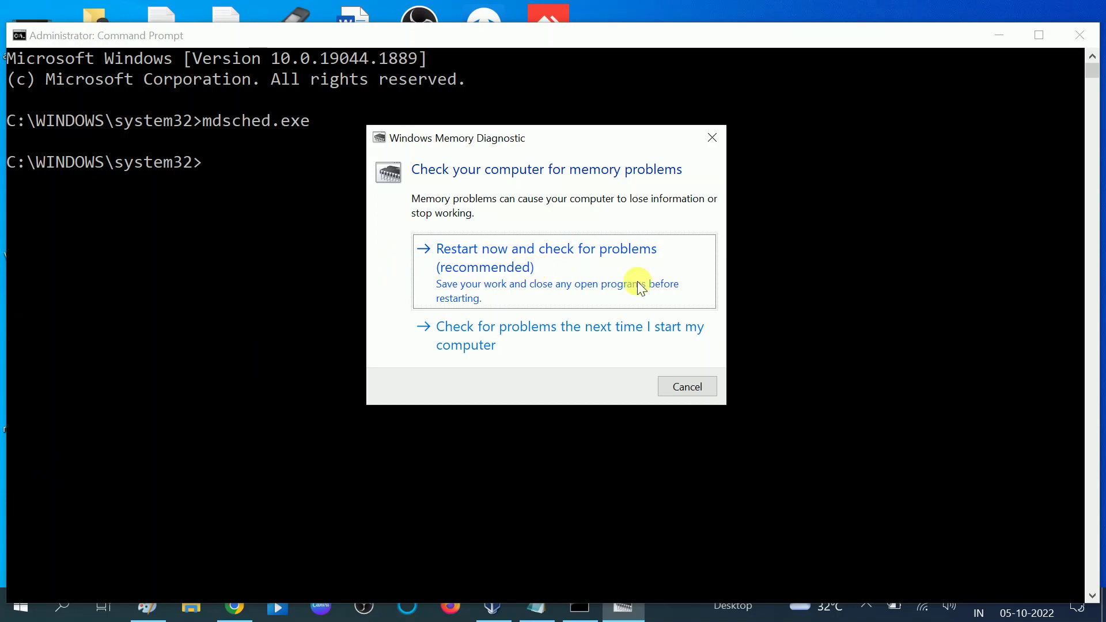
{"action": "left_click", "coordinate": [675, 388]}
- Close Command Prompt, view the Start menu's Power options without restarting, then bring up Windows Search
{"action": "left_click", "coordinate": [1080, 34]}
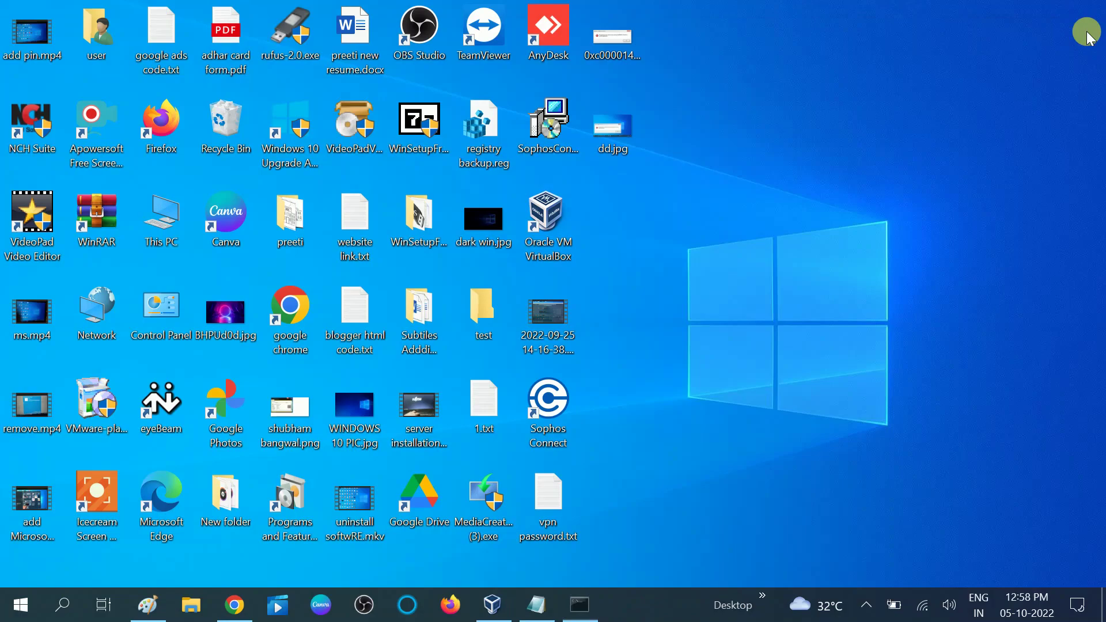
{"action": "left_click", "coordinate": [6, 602]}
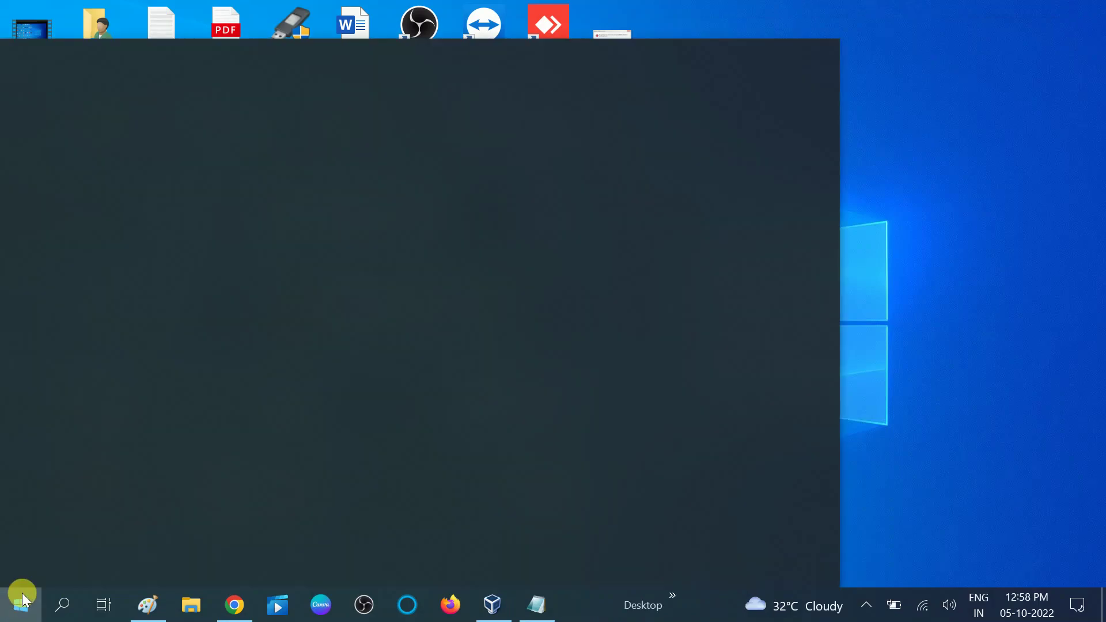
{"action": "left_click", "coordinate": [30, 567]}
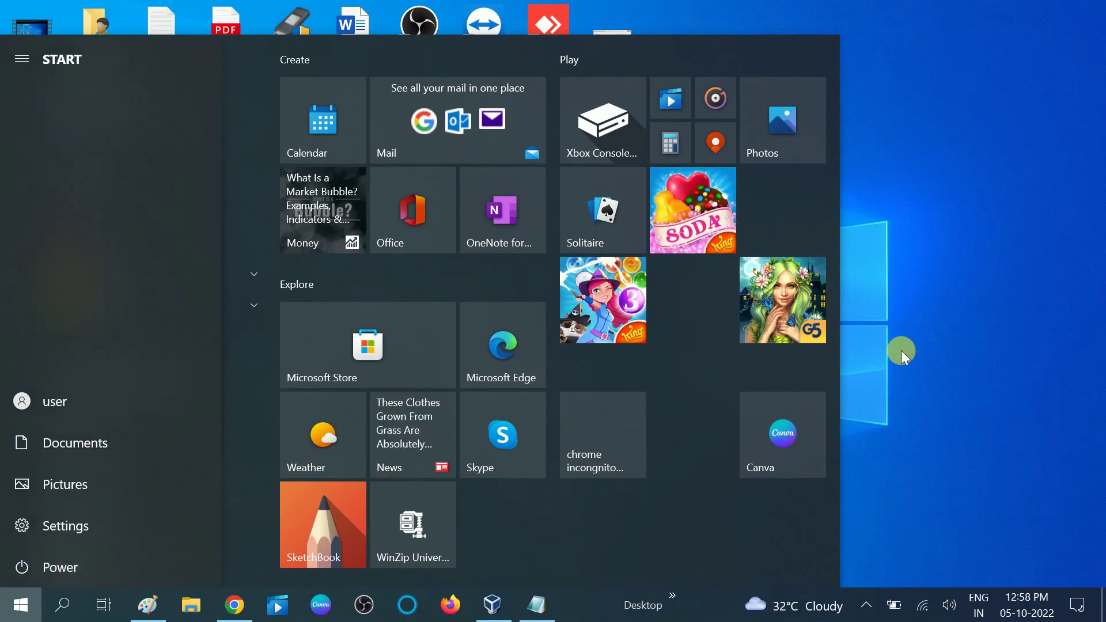
{"action": "left_click", "coordinate": [955, 351]}
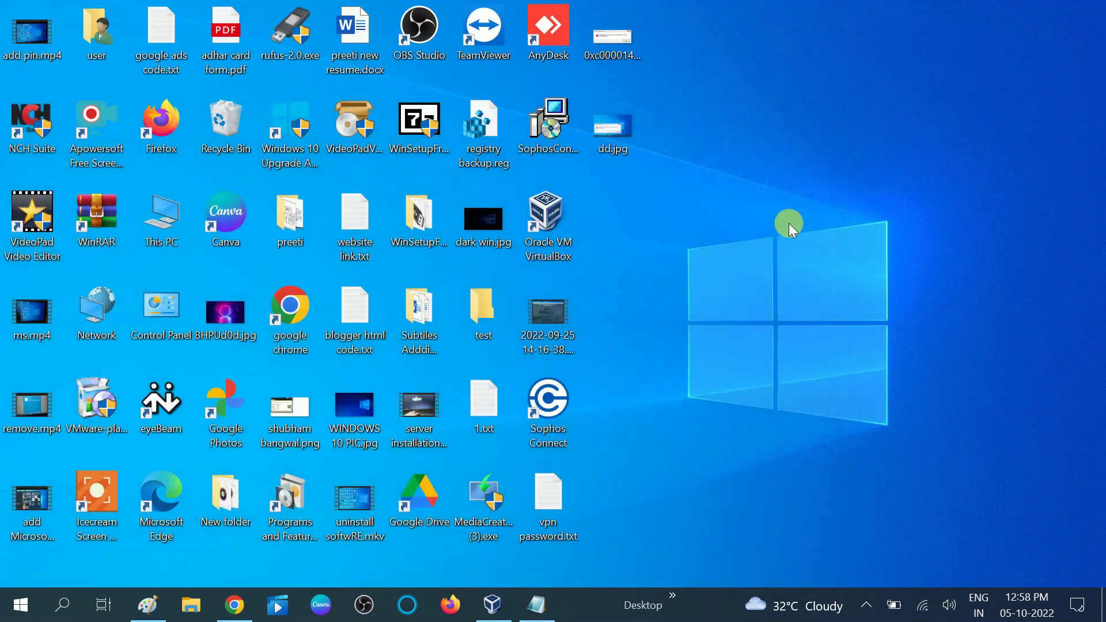
{"action": "left_click", "coordinate": [67, 606]}
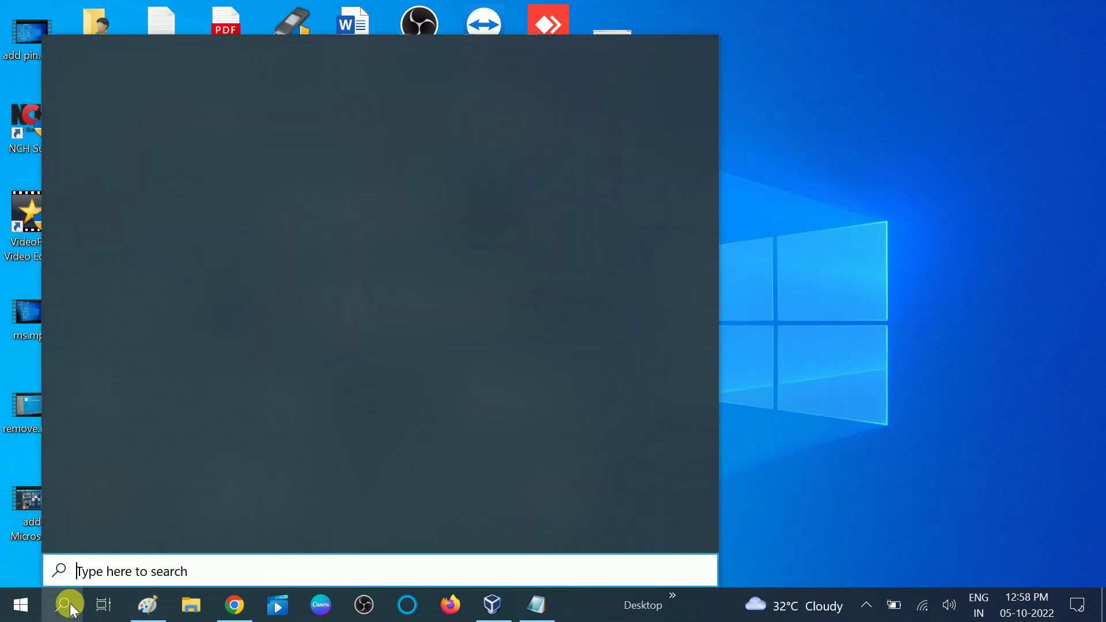
- Find Reset this PC by searching 'reset', start the reset, and choose Keep my files
{"action": "type", "text": "re"}
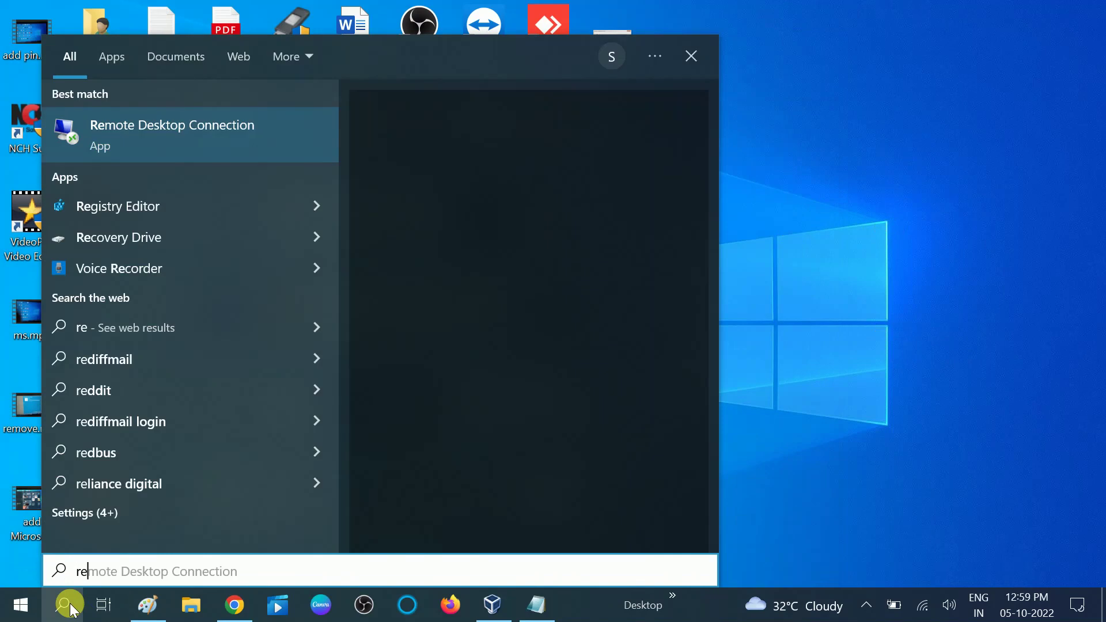
{"action": "type", "text": "set"}
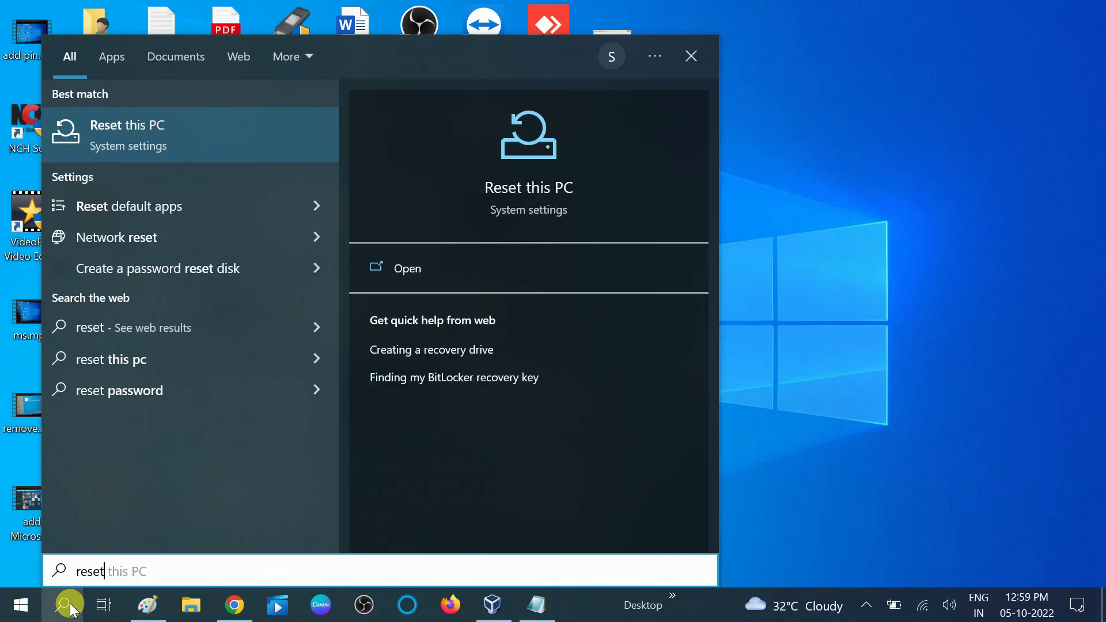
{"action": "left_click", "coordinate": [162, 127]}
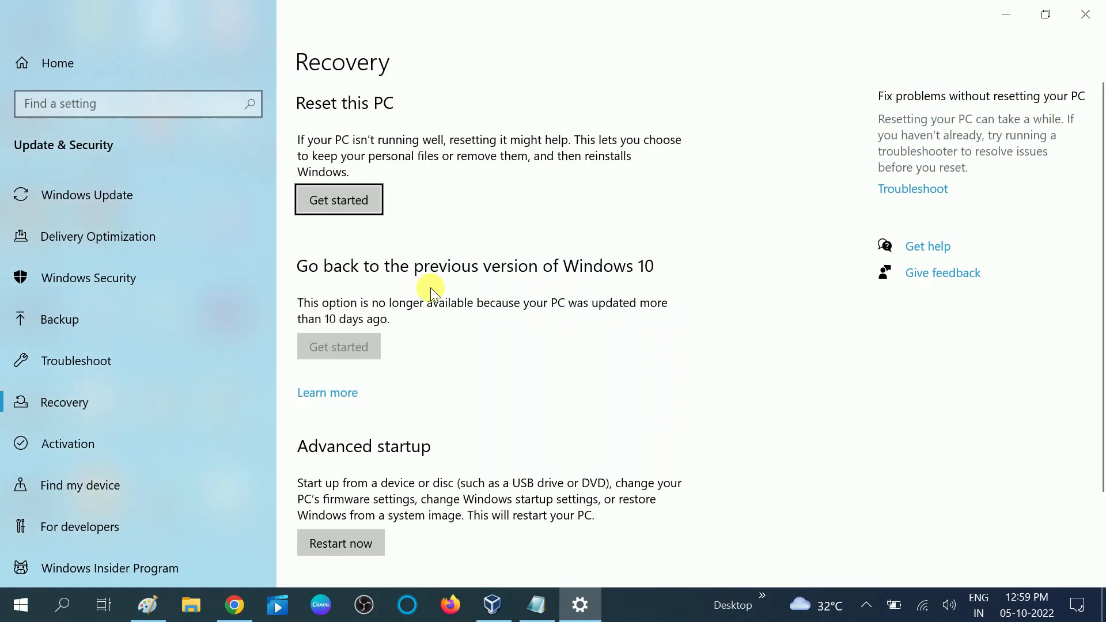
{"action": "left_click", "coordinate": [345, 200]}
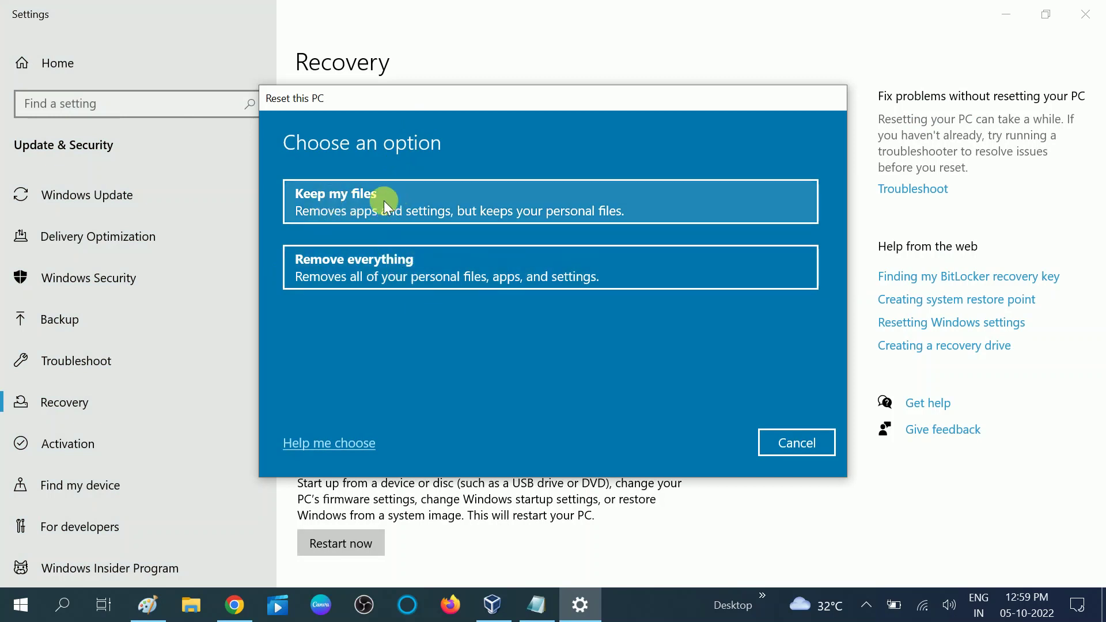
{"action": "left_click", "coordinate": [433, 205]}
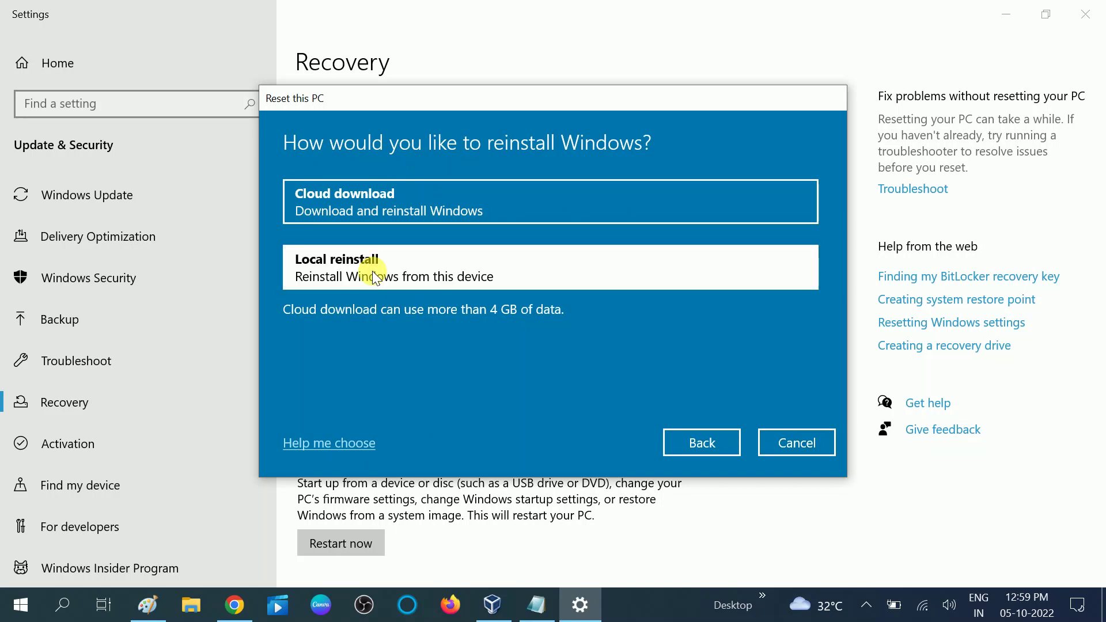
- Choose Local reinstall and continue past Additional settings to the Ready to reset summary
{"action": "left_click", "coordinate": [701, 443]}
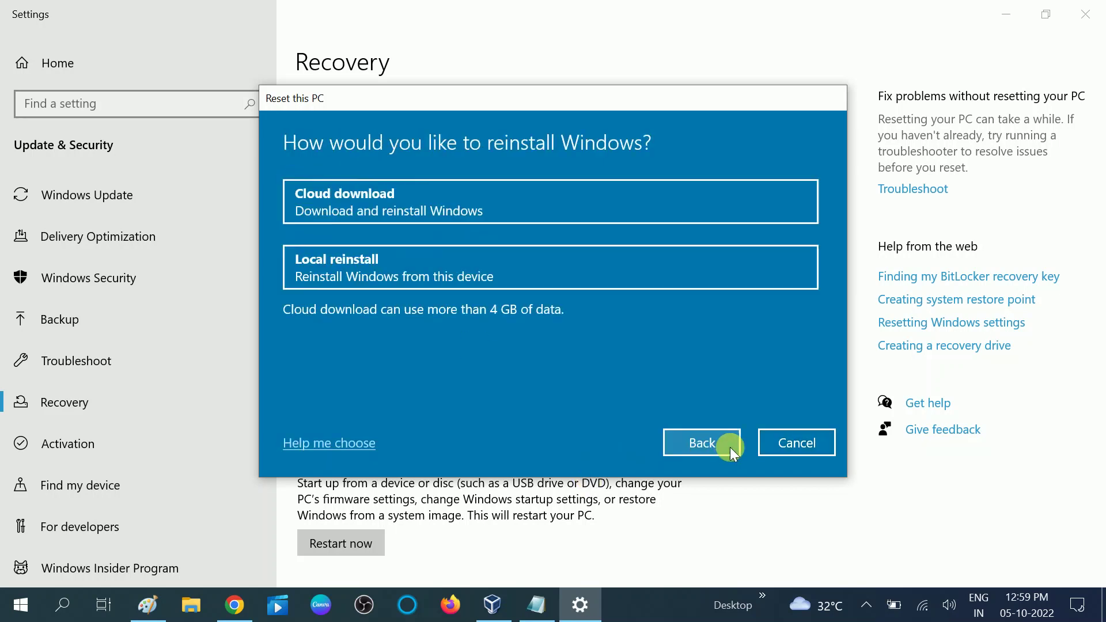
{"action": "left_click", "coordinate": [409, 276]}
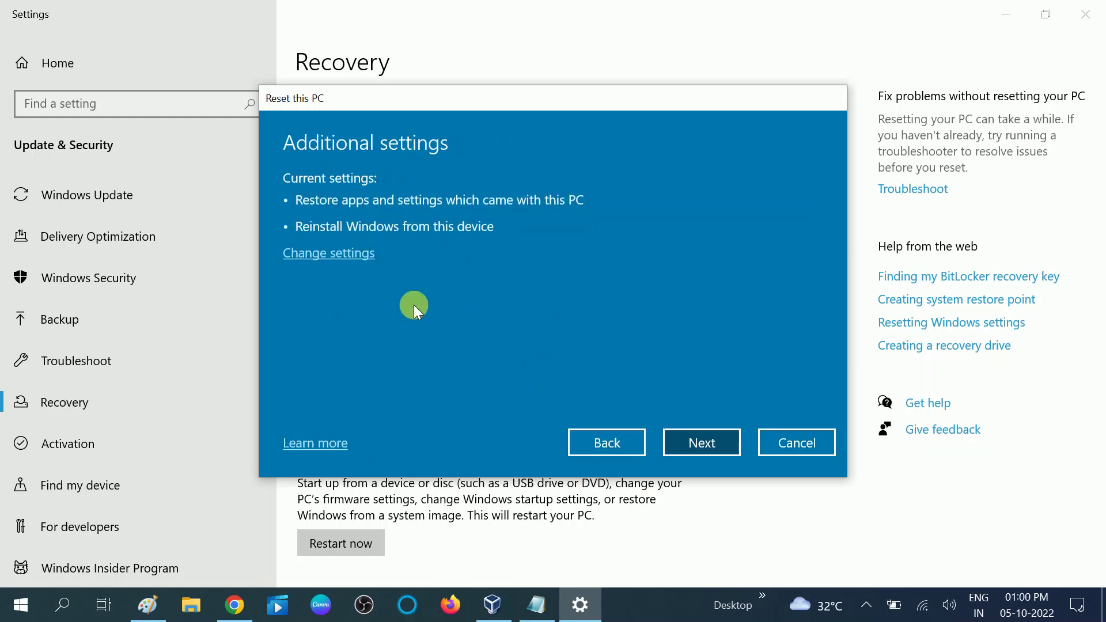
{"action": "left_click", "coordinate": [704, 442]}
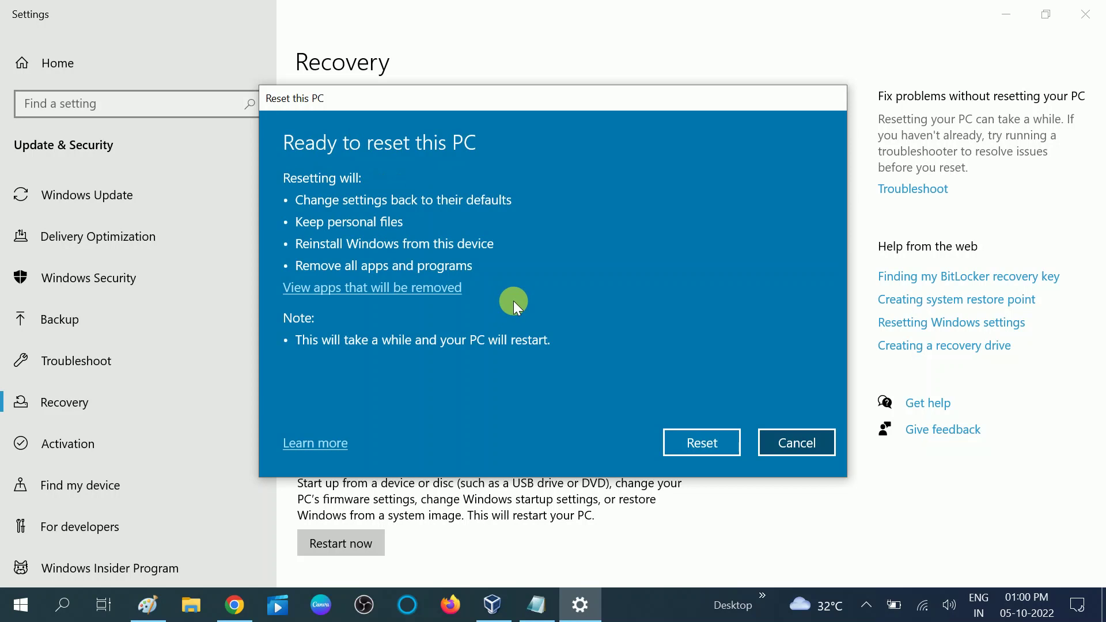
- Review the apps to be removed, start the reset, then cancel it and close Settings
{"action": "left_click", "coordinate": [355, 290]}
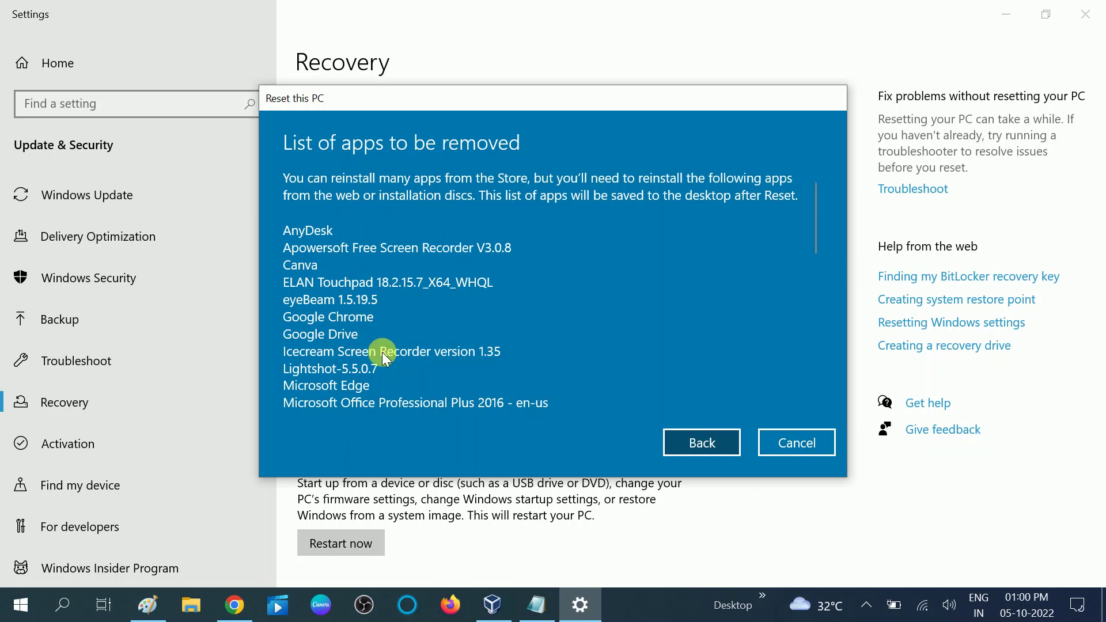
{"action": "left_click", "coordinate": [702, 446]}
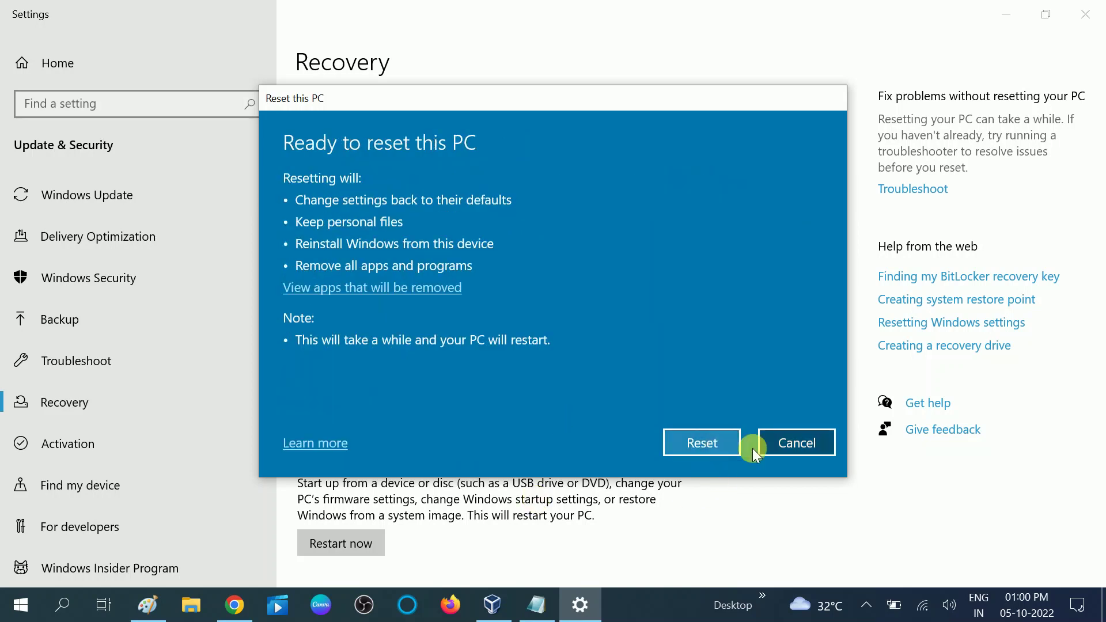
{"action": "left_click", "coordinate": [707, 444]}
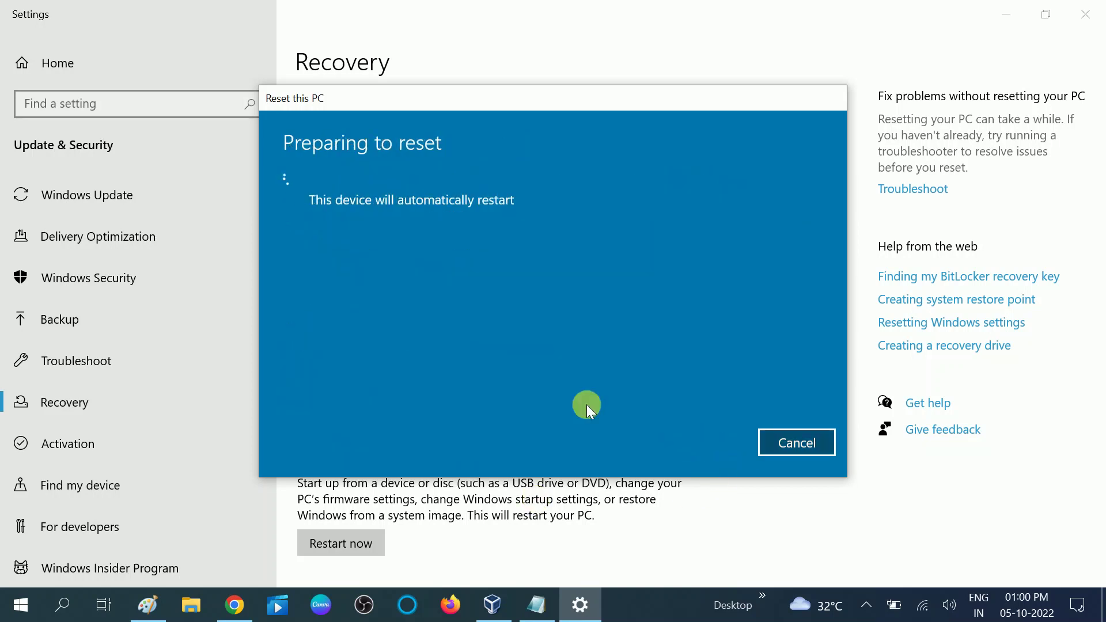
{"action": "left_click", "coordinate": [800, 434]}
{"action": "left_click", "coordinate": [1085, 14]}
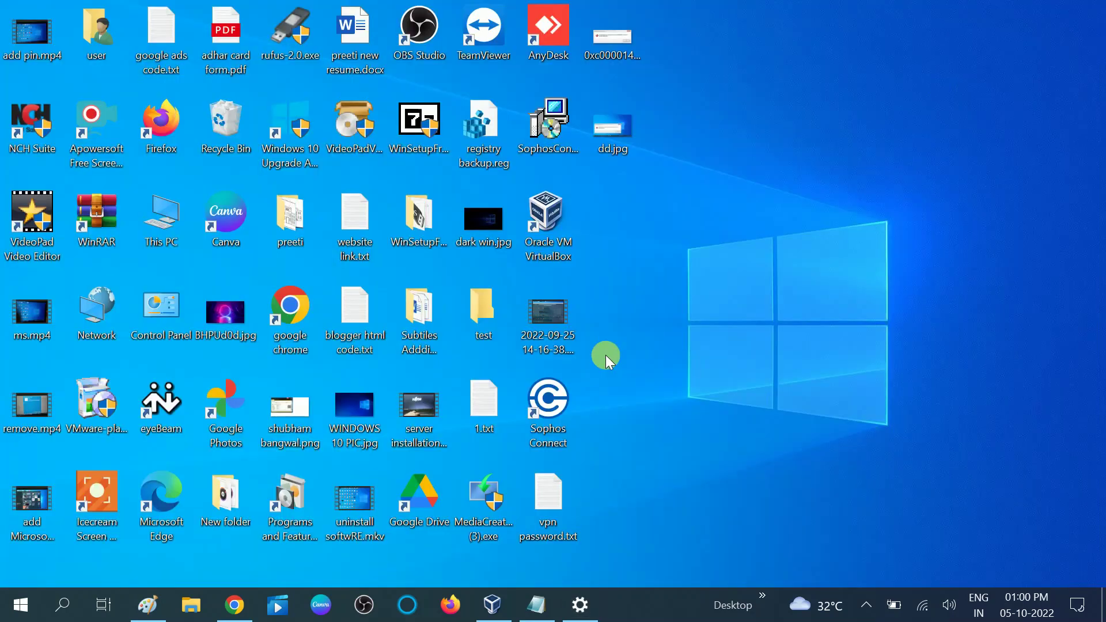